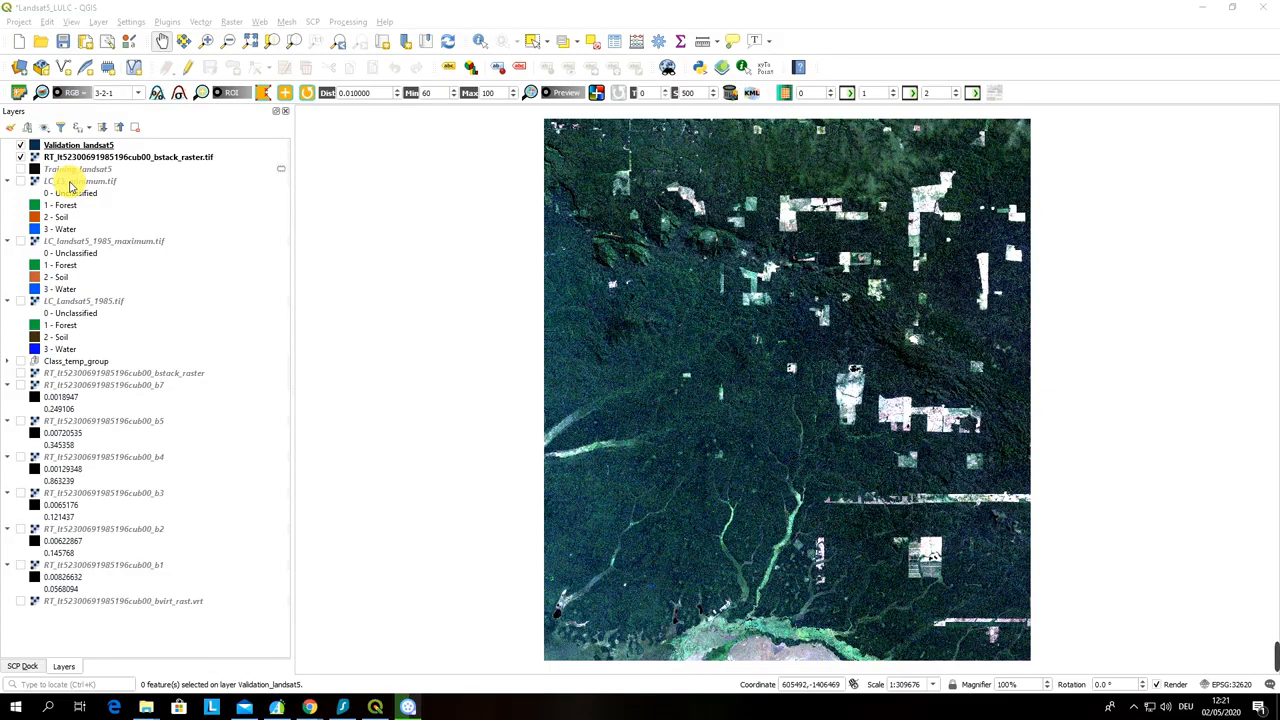
click(72, 183)
right_click(78, 182)
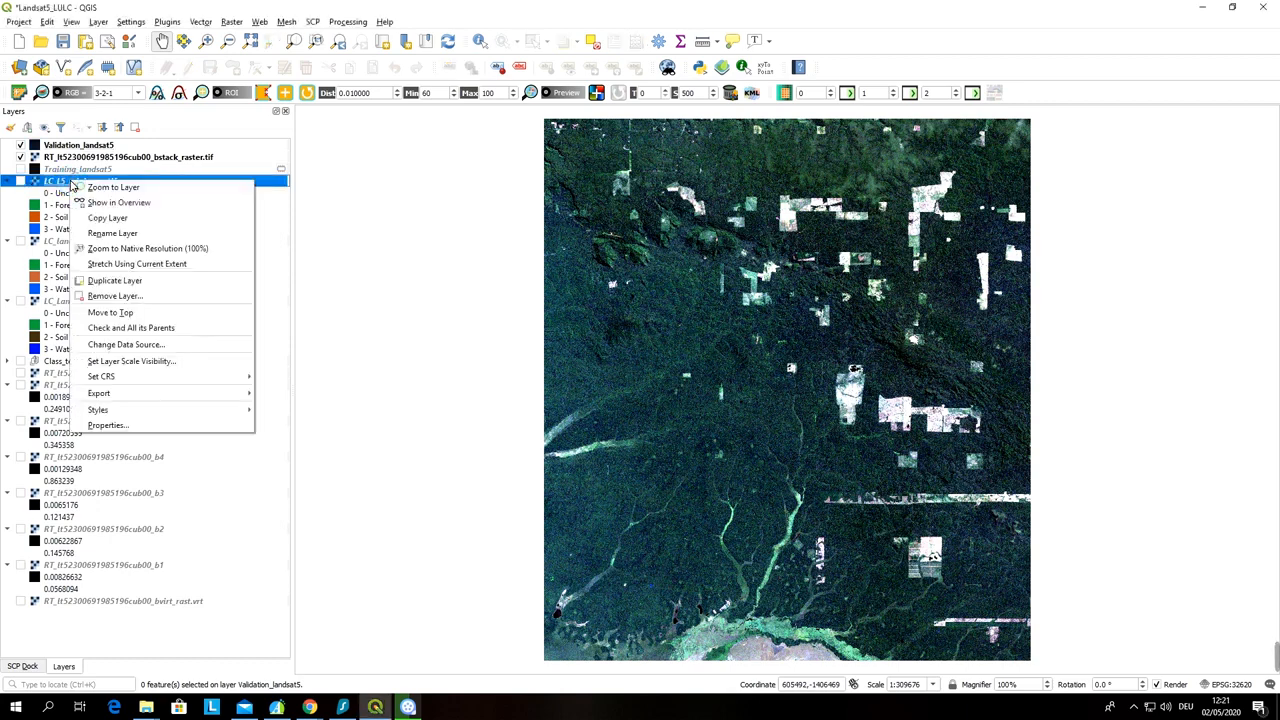
click(20, 181)
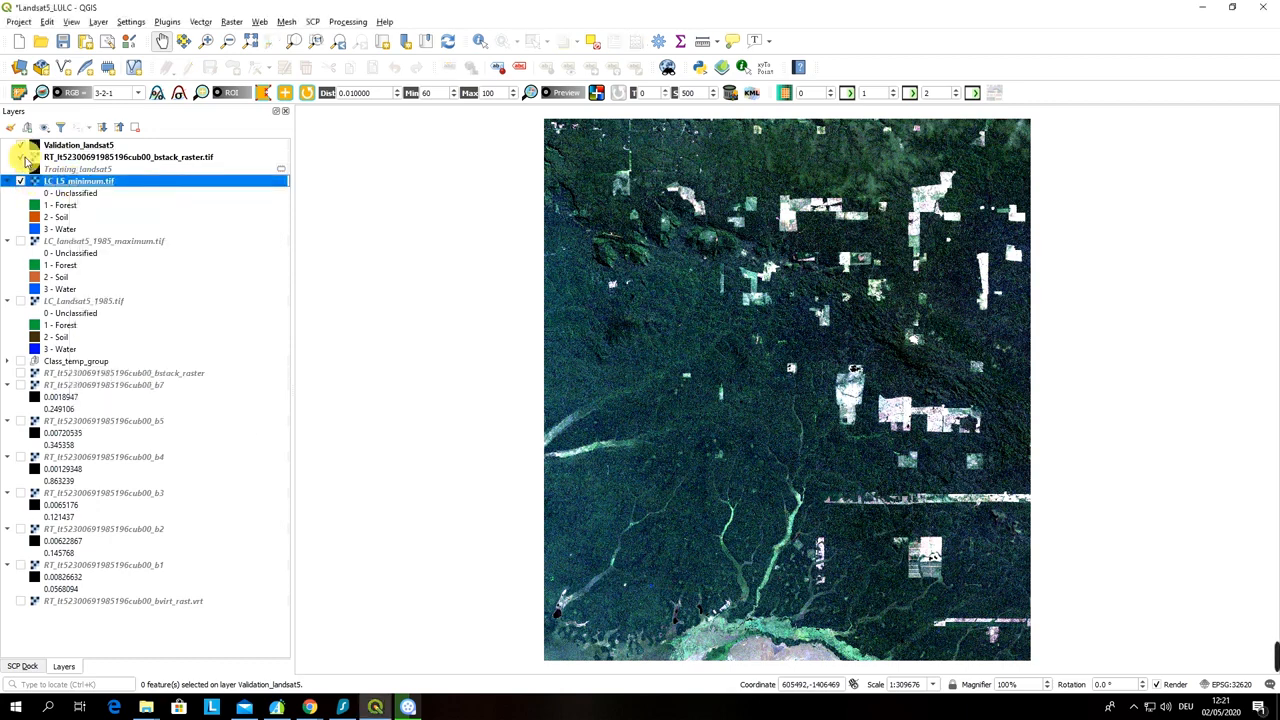
click(21, 145)
click(21, 157)
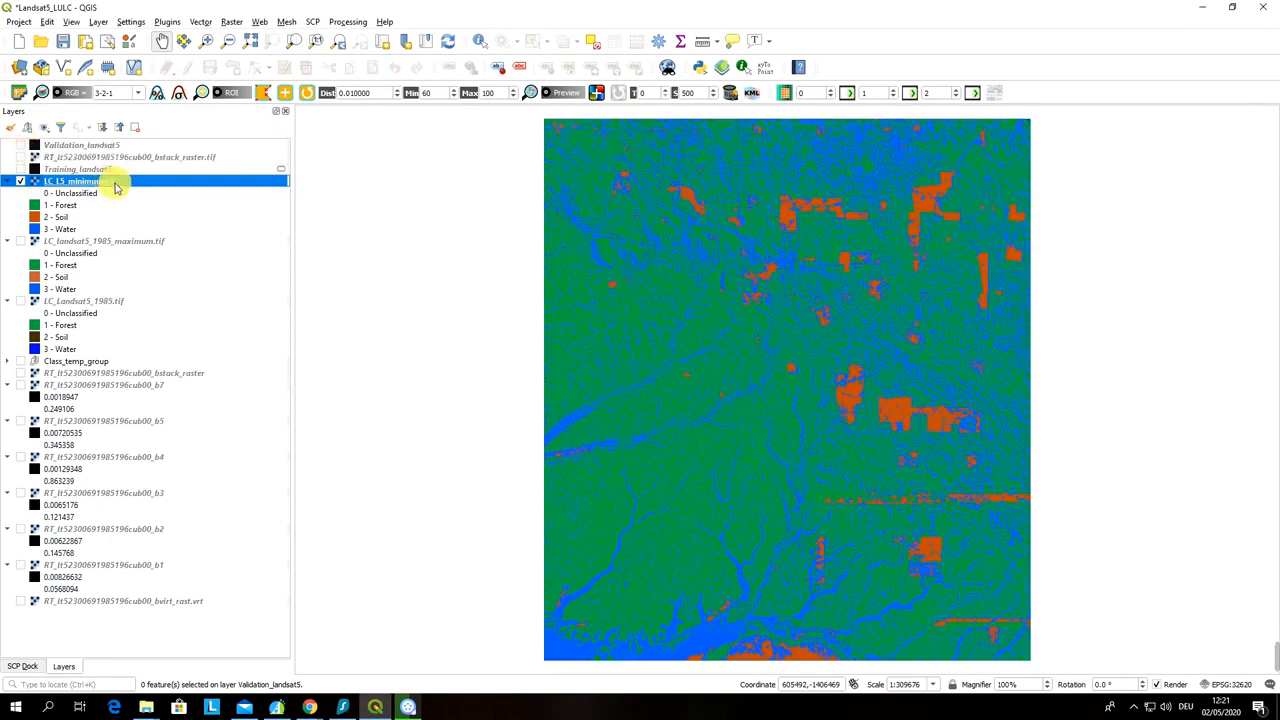
Display LC_landsat5_1985_maximum.tif instead of LC_L5_minimum.tif and move it above that layer in the layer order.
click(20, 181)
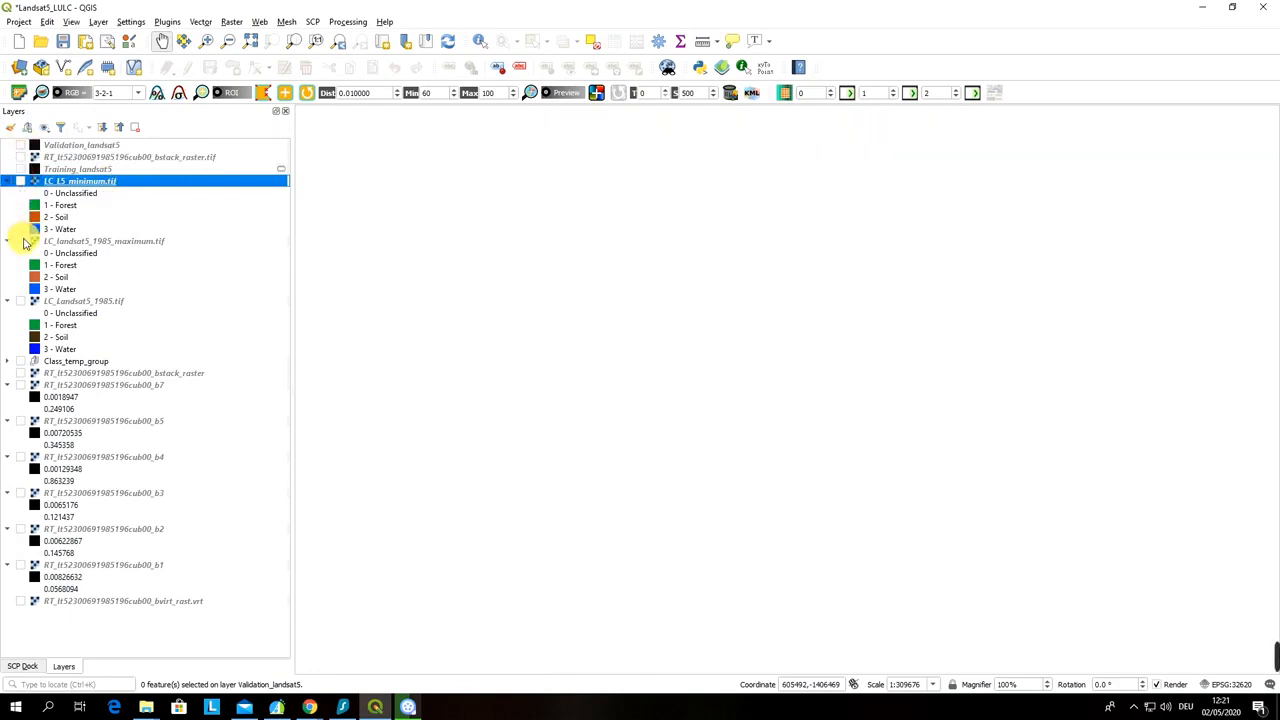
click(21, 241)
drag(27, 247, 67, 184)
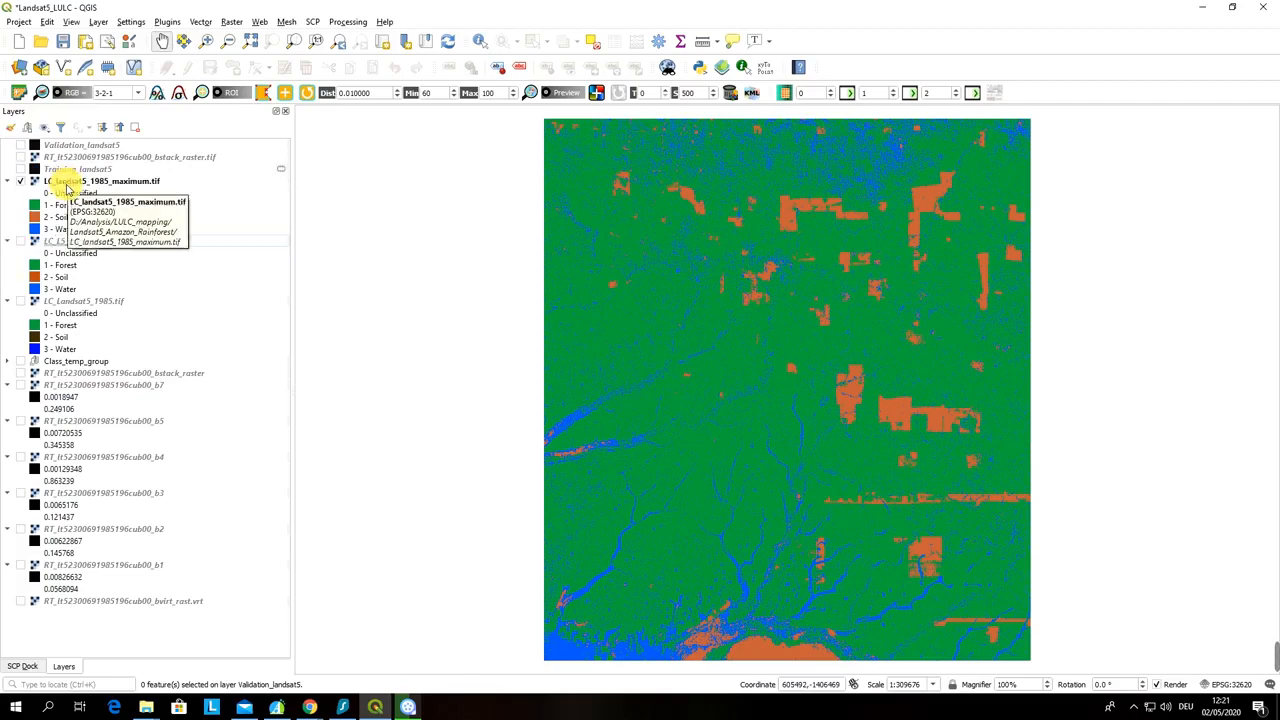
Hide LC_landsat5_1985_maximum.tif and display only the Validation_landsat5 polygons on the map.
click(21, 147)
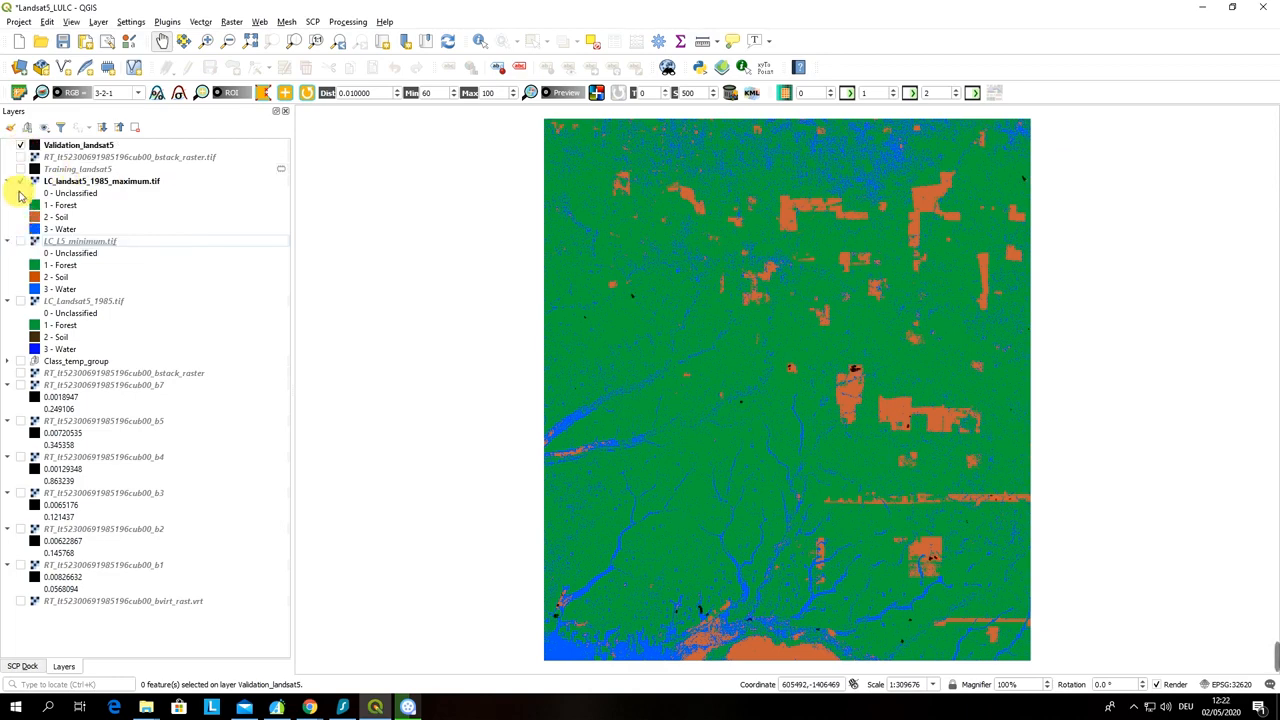
click(21, 181)
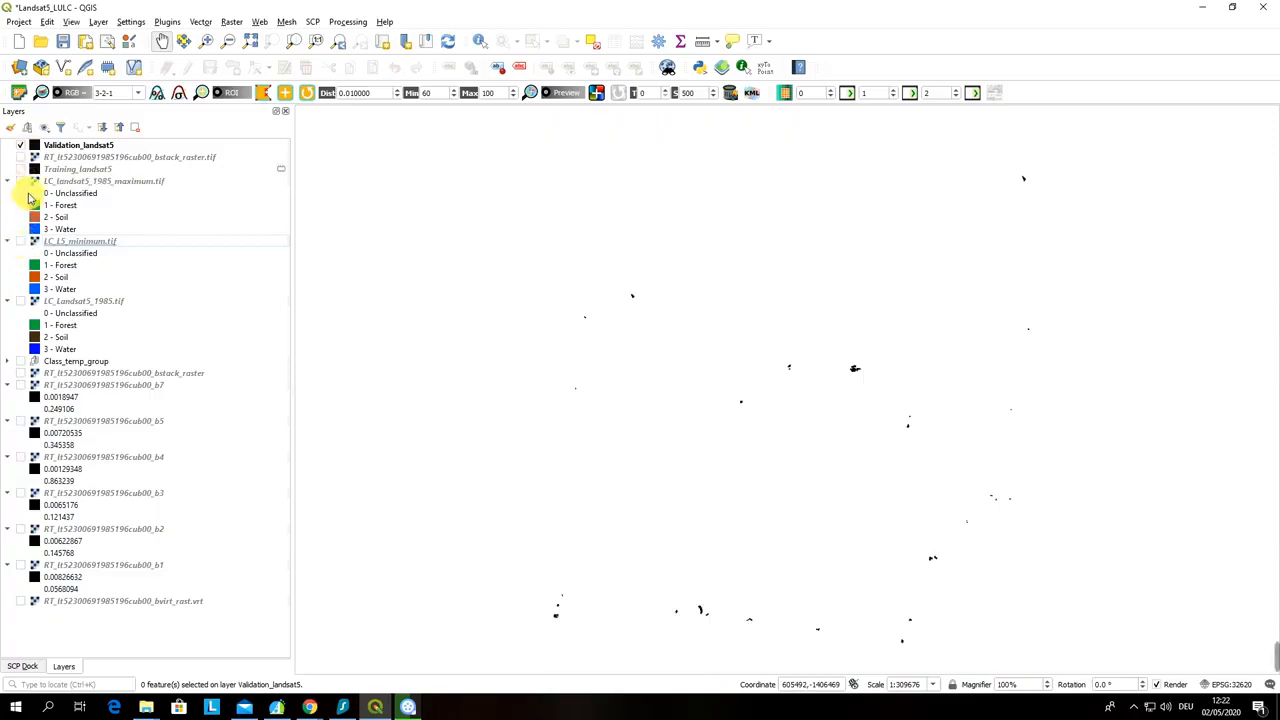
double_click(21, 147)
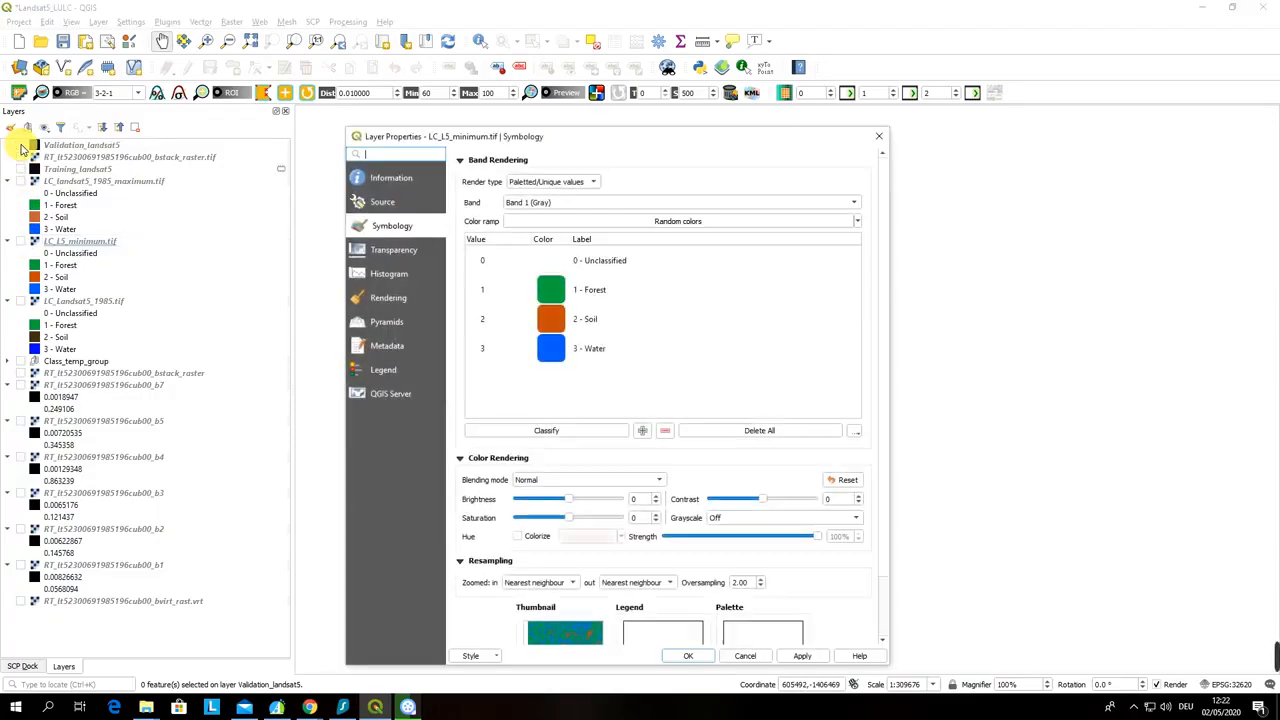
click(879, 136)
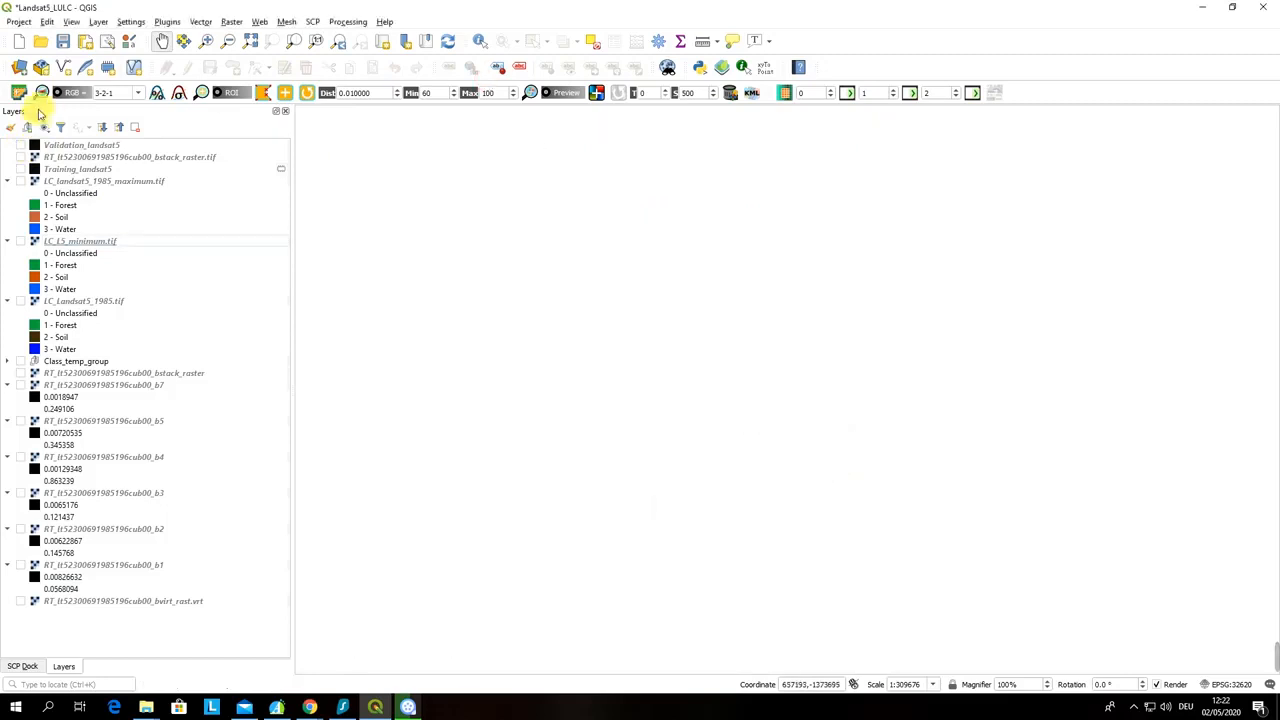
click(21, 147)
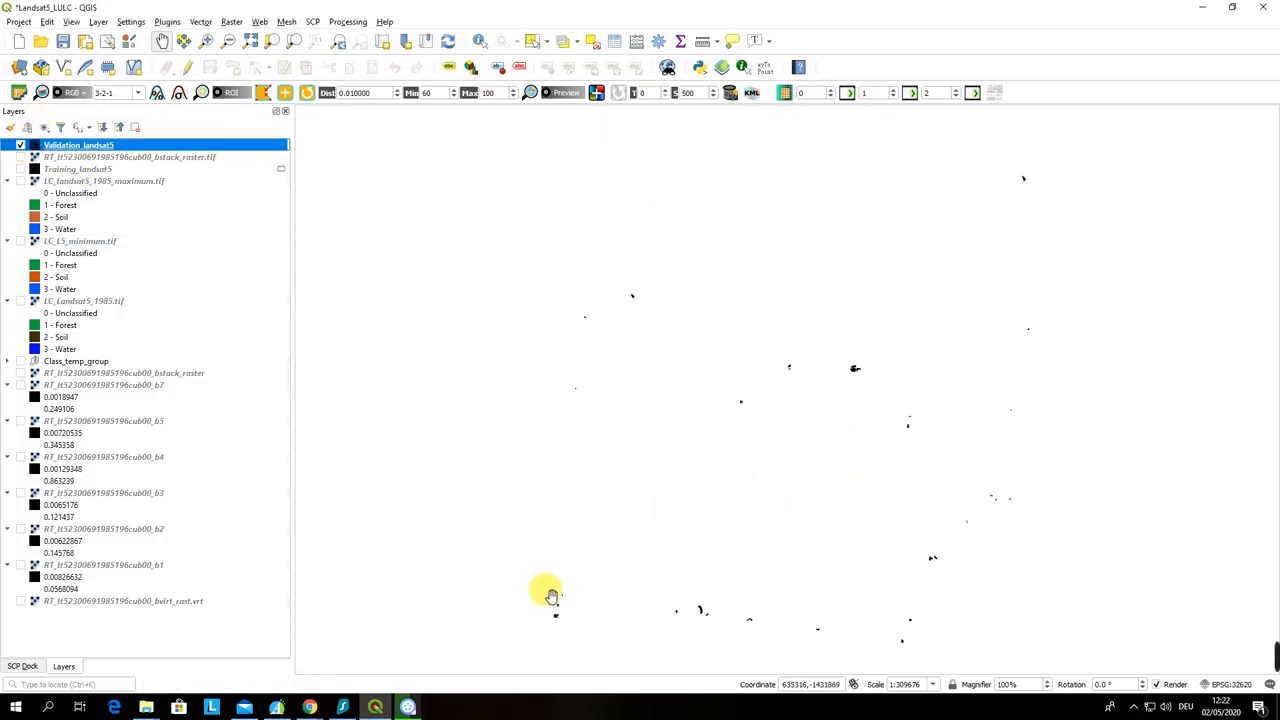
Set the simple fill color of the Validation_landsat5 layer to red (#f20000) and apply the symbology.
double_click(38, 148)
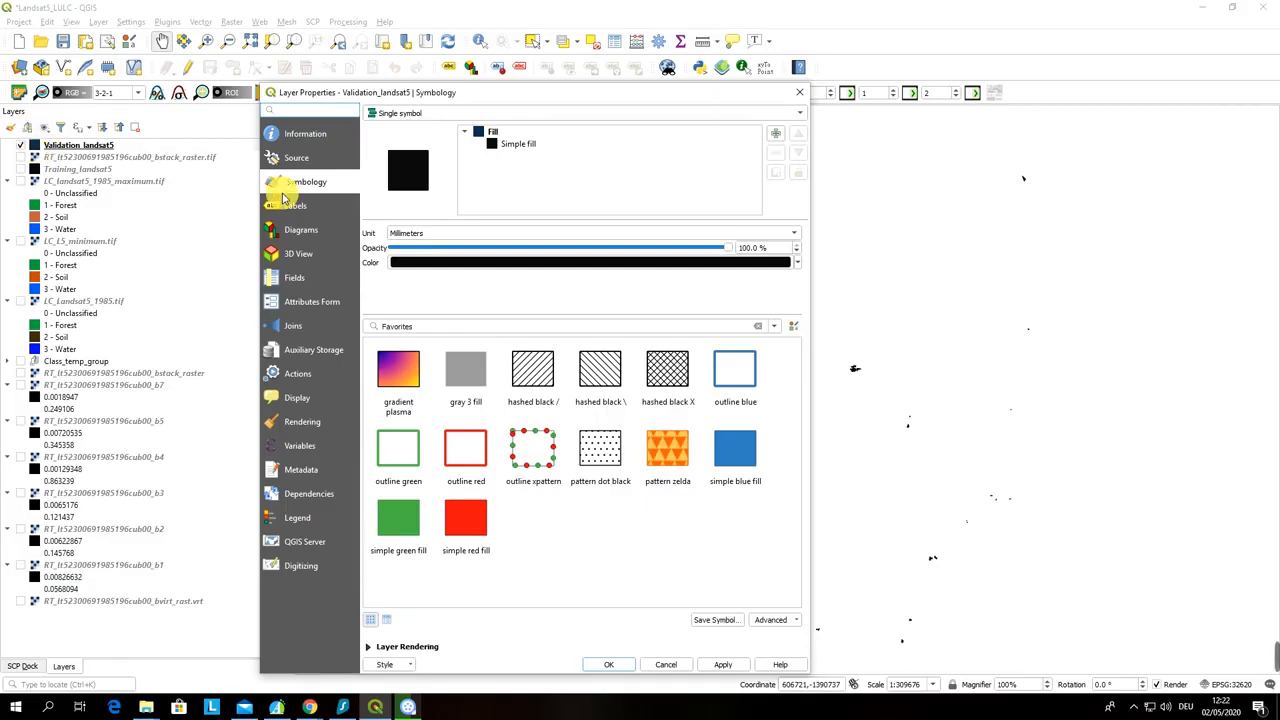
click(490, 145)
click(486, 258)
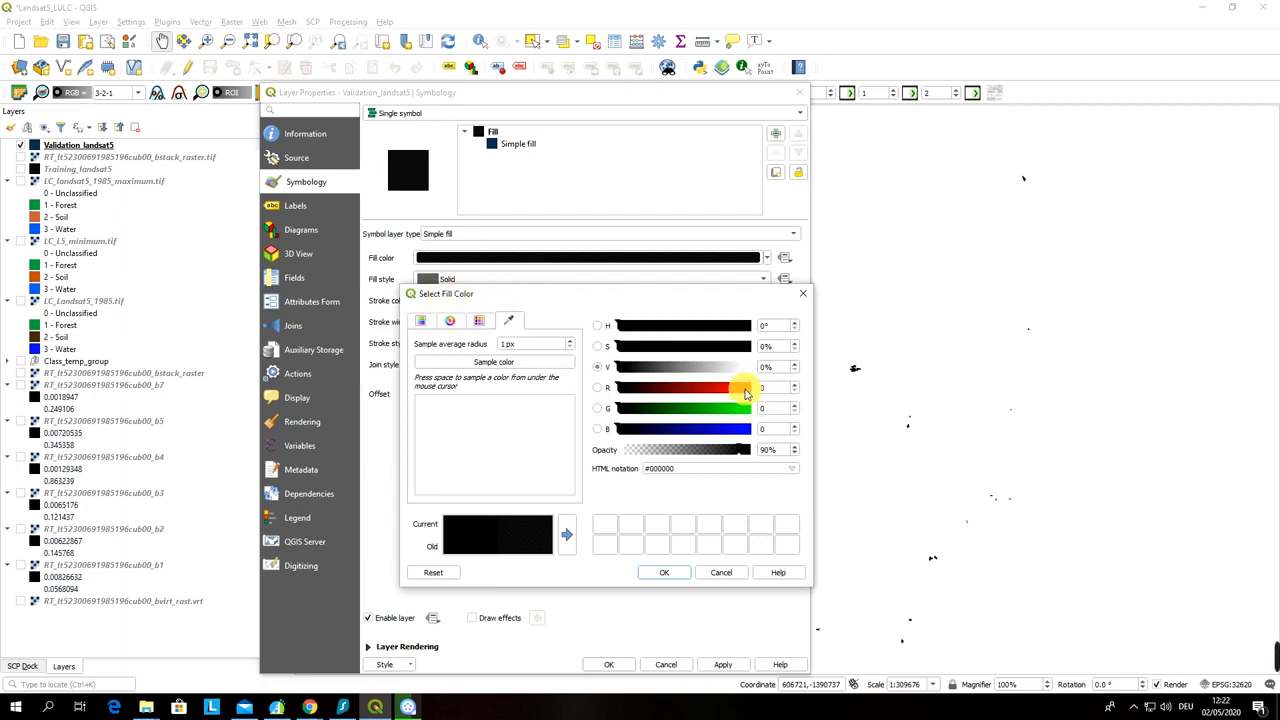
click(745, 390)
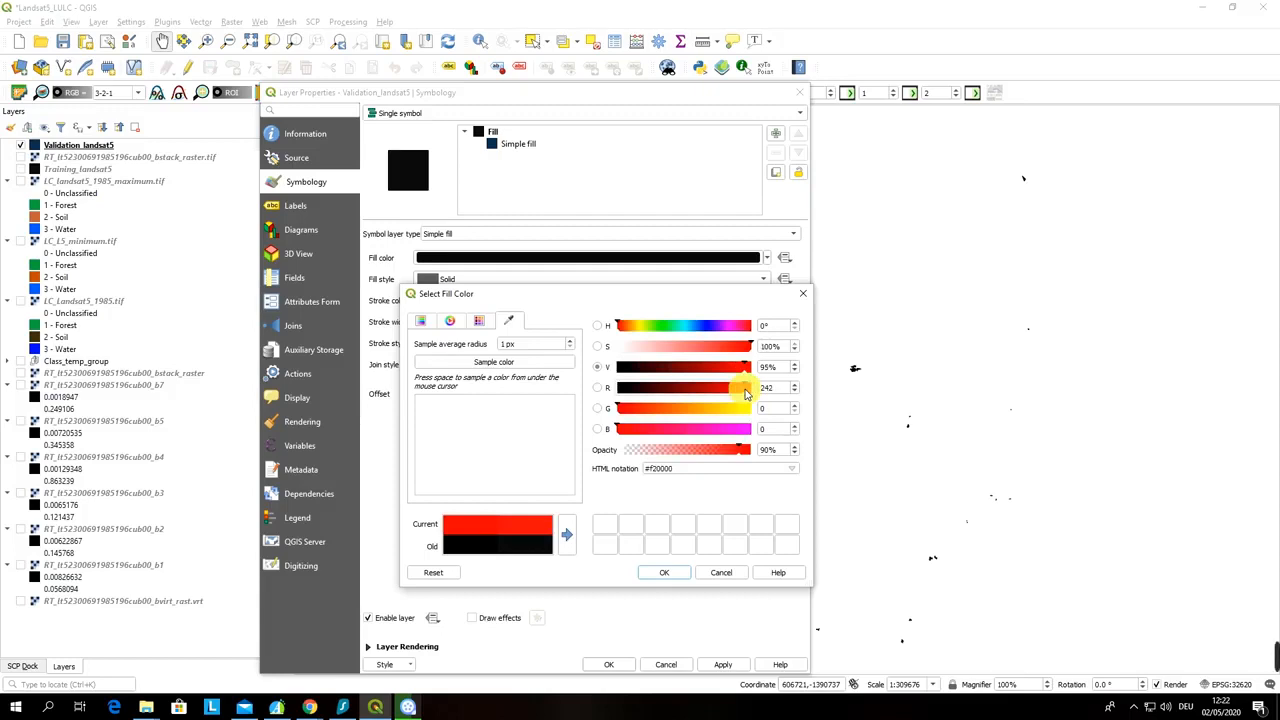
click(668, 573)
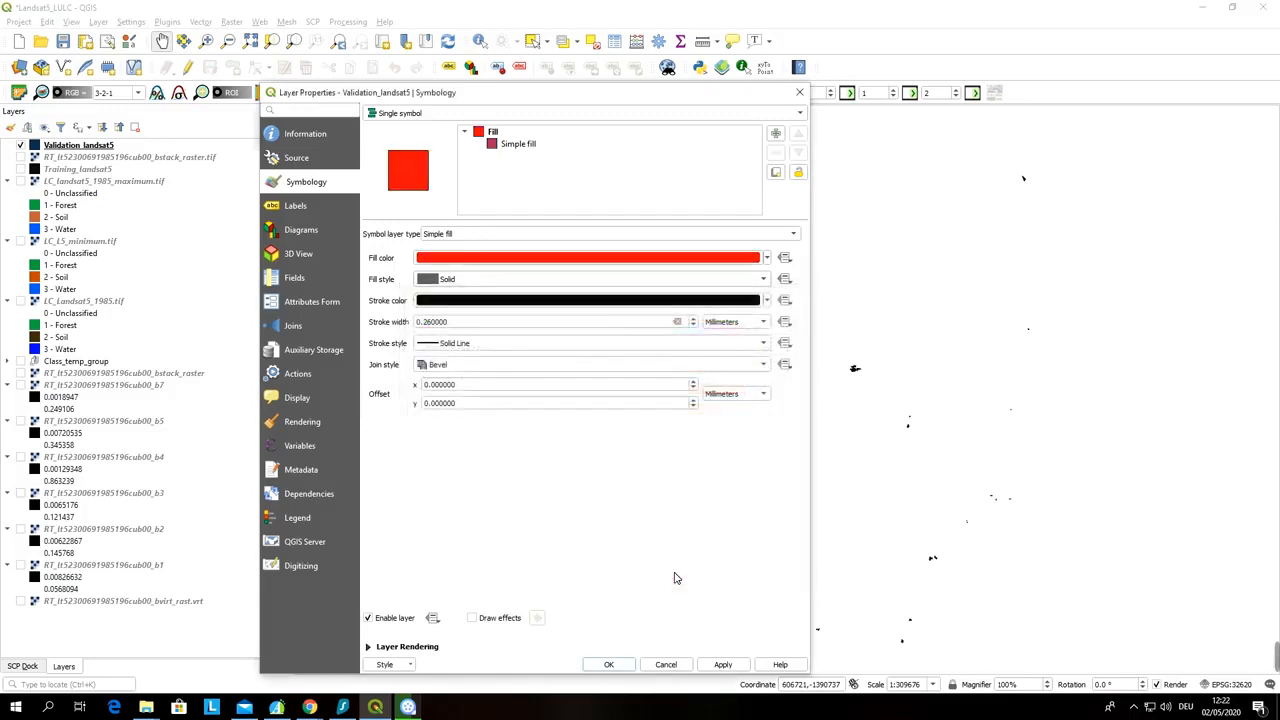
click(722, 667)
click(609, 665)
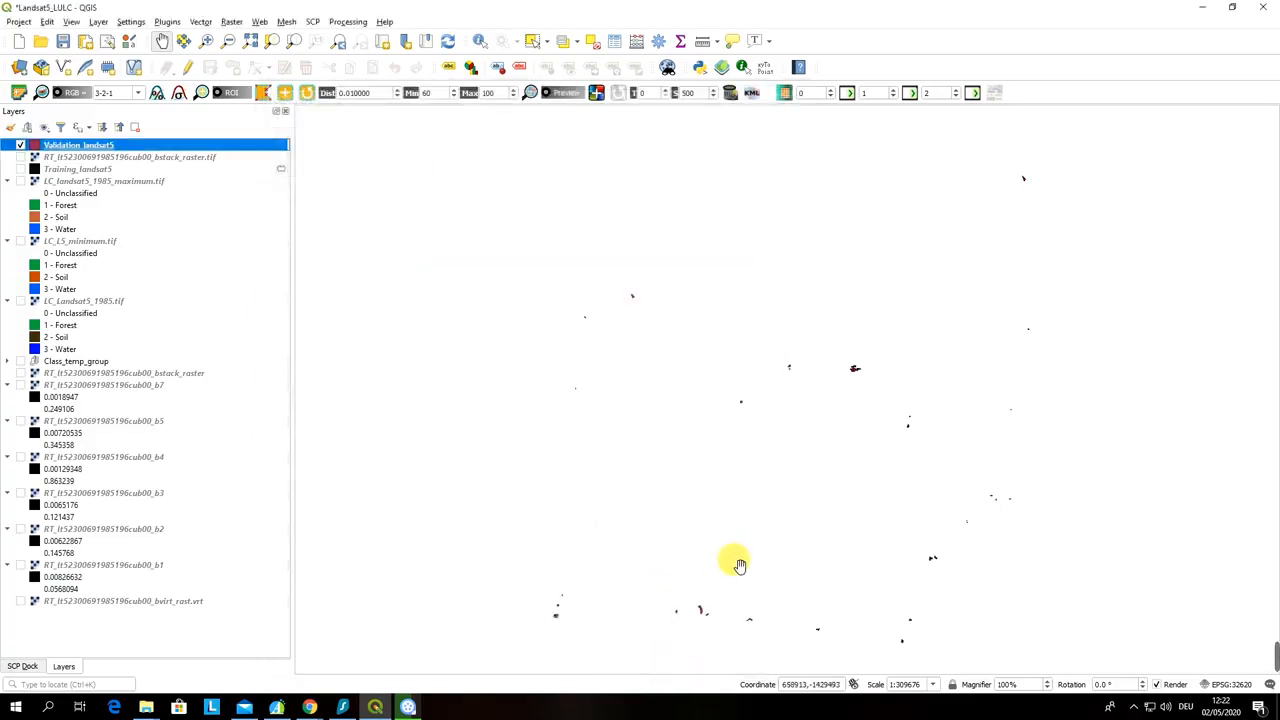
Show LC_L5_minimum.tif beneath the validation polygons and inspect the polygons over the soil patches up close.
scroll(743, 559, down, 2)
click(21, 242)
click(21, 242)
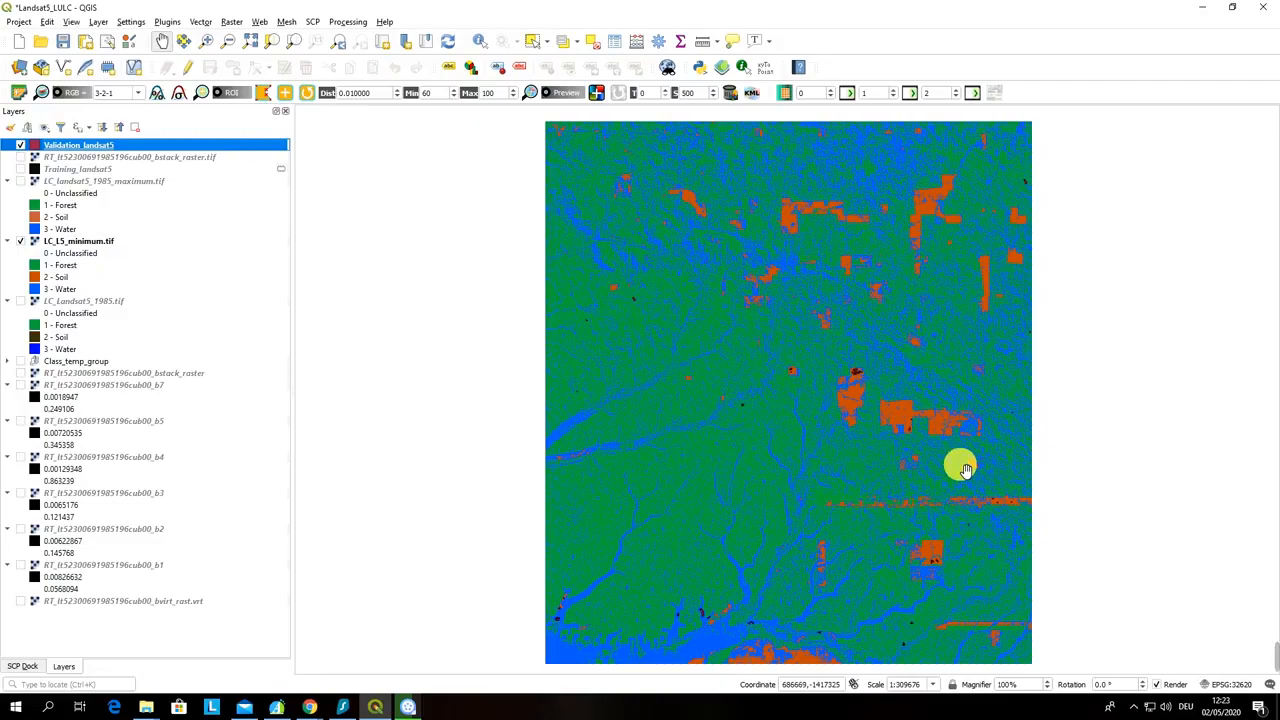
scroll(910, 415, up, 3)
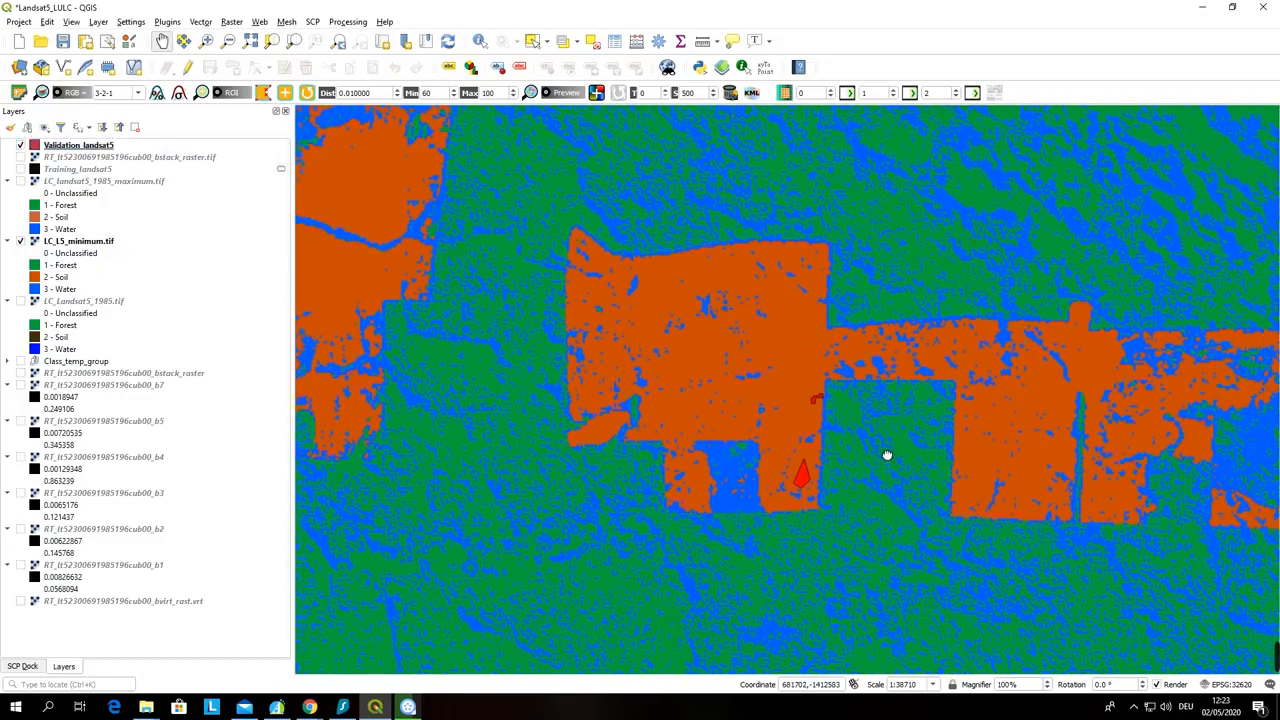
drag(887, 455, 885, 454)
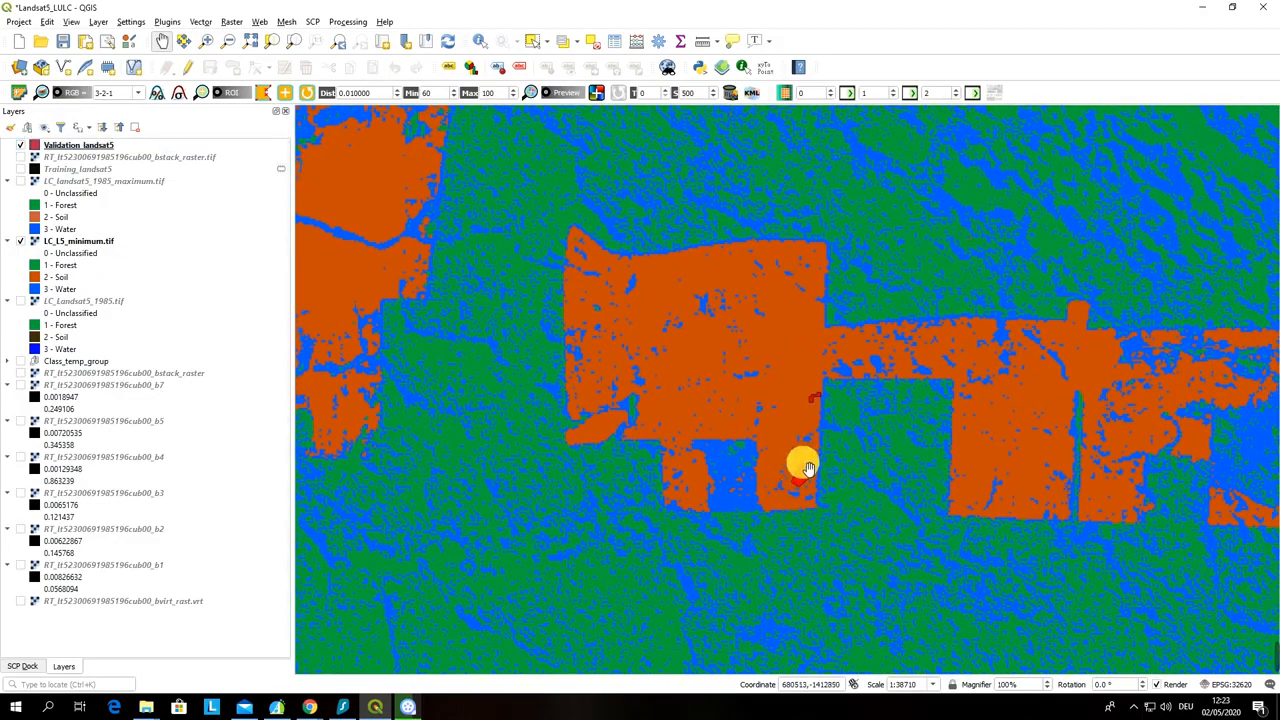
scroll(800, 465, down, 3)
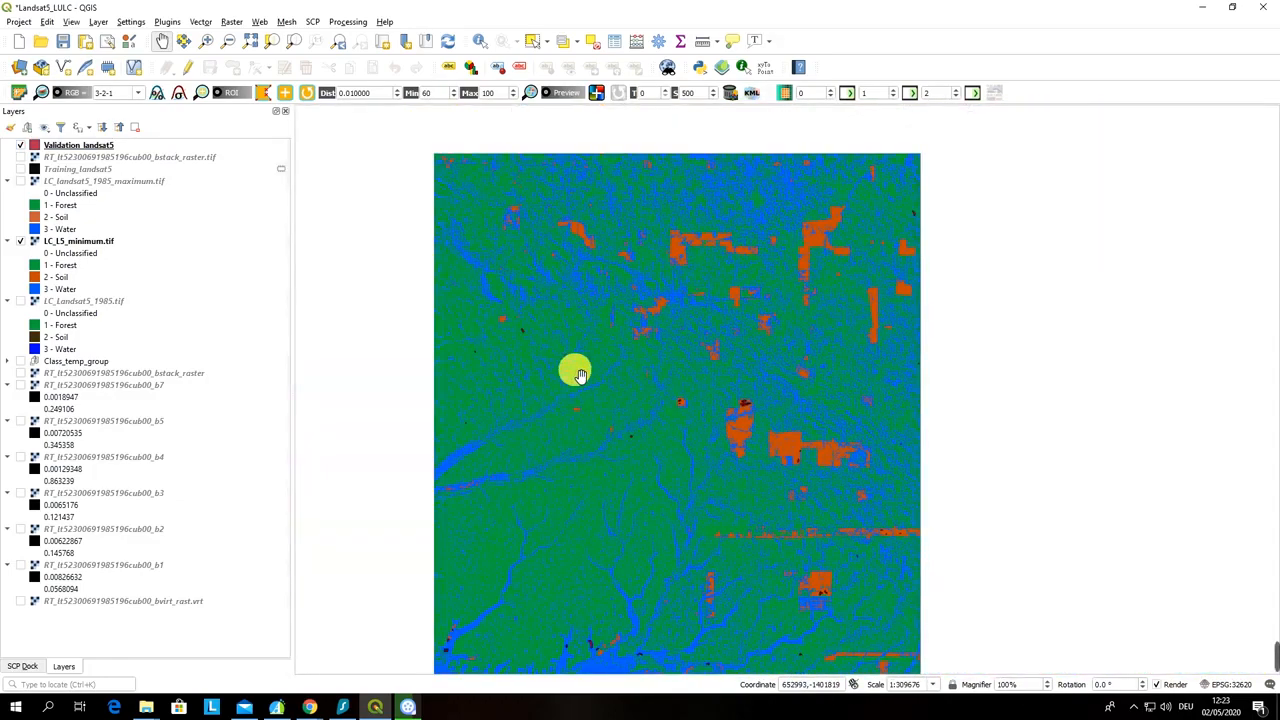
Review the validation ROI signature list in the SCP Dock and compare the Training_landsat5 and Validation_landsat5 layer entries.
click(23, 666)
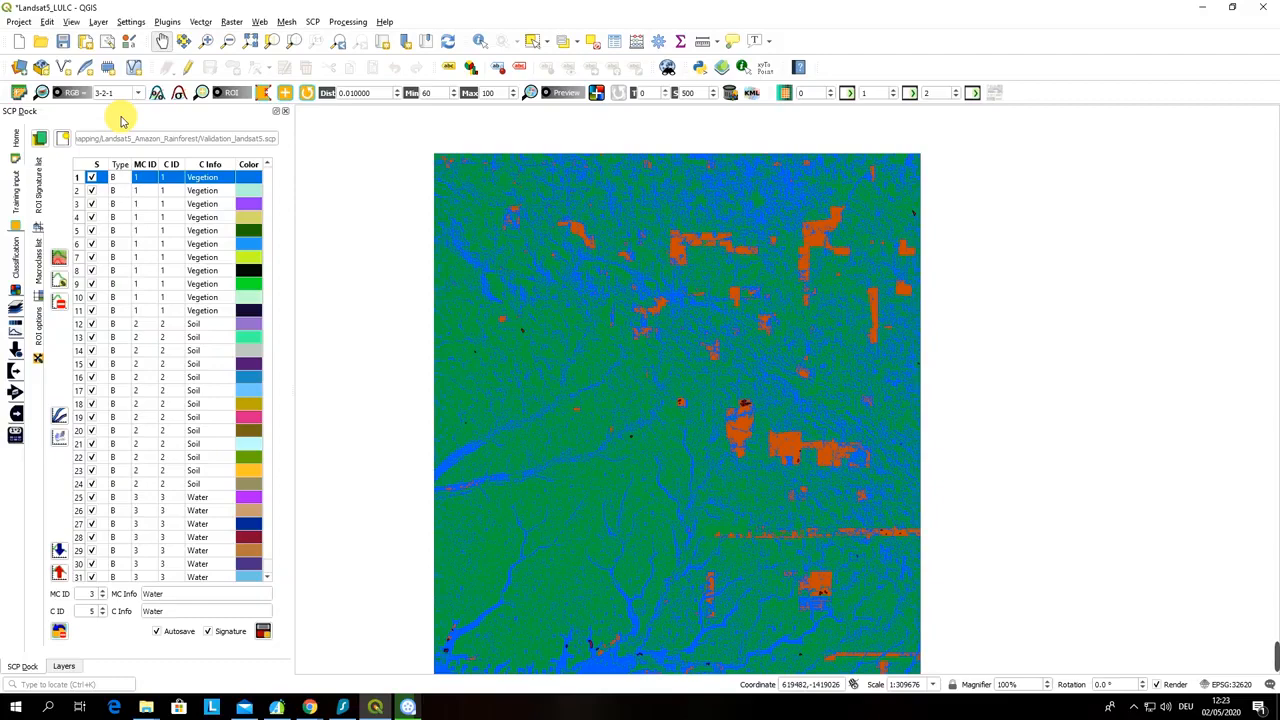
click(64, 666)
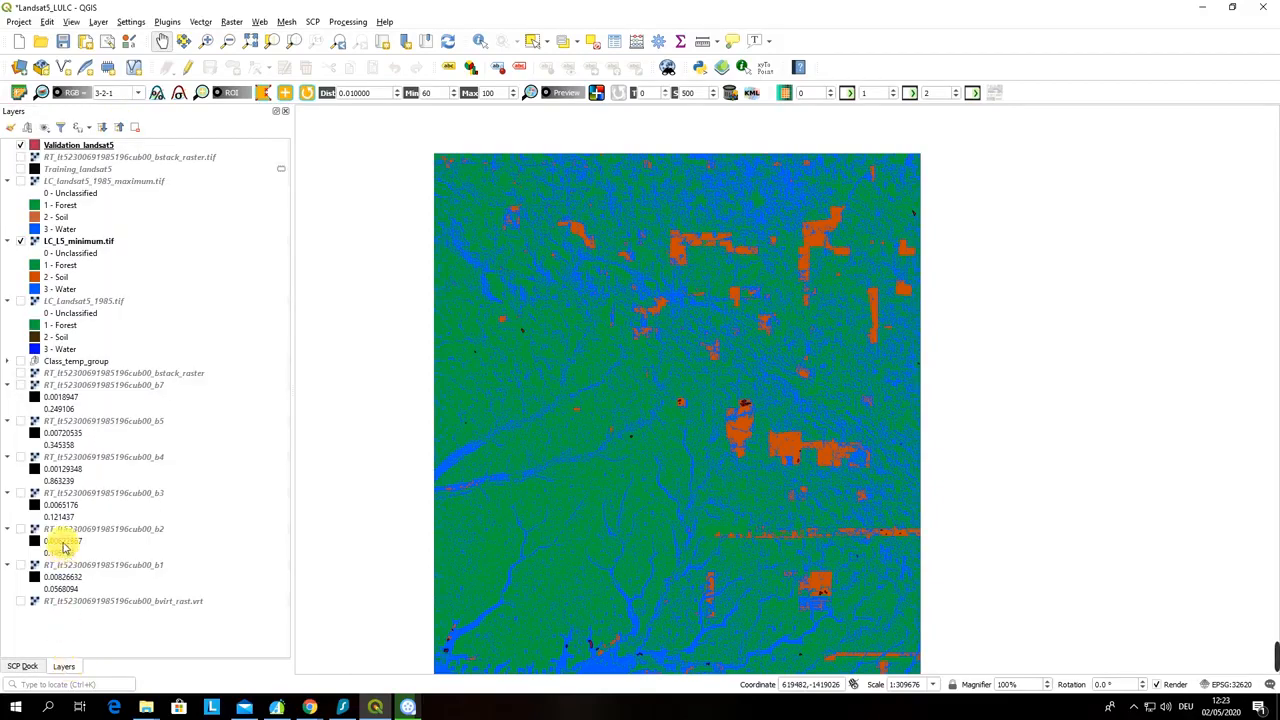
click(73, 170)
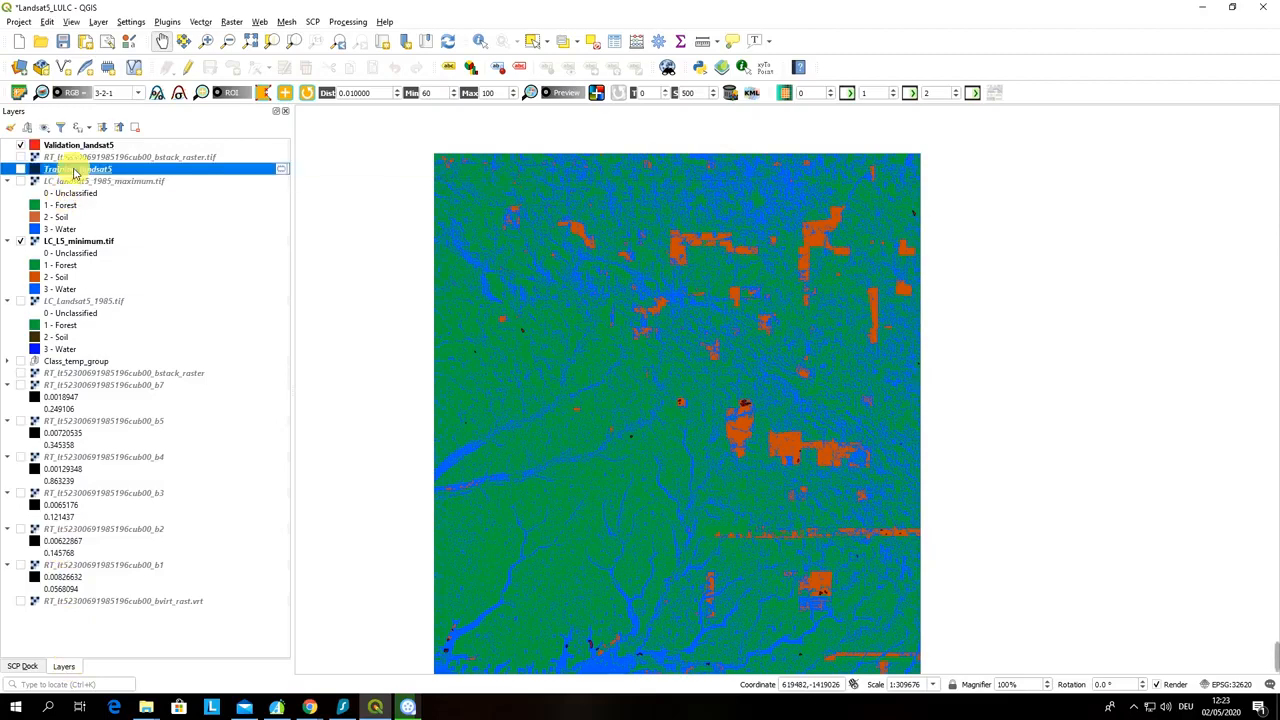
click(79, 145)
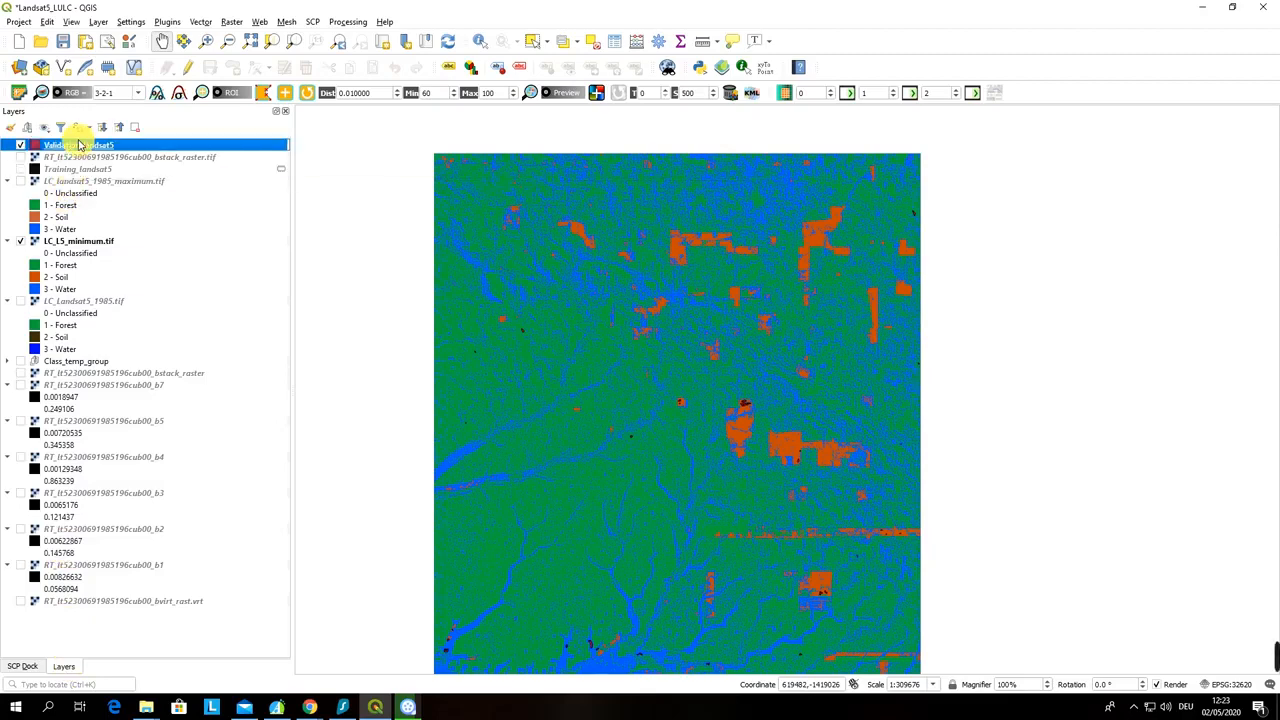
click(74, 170)
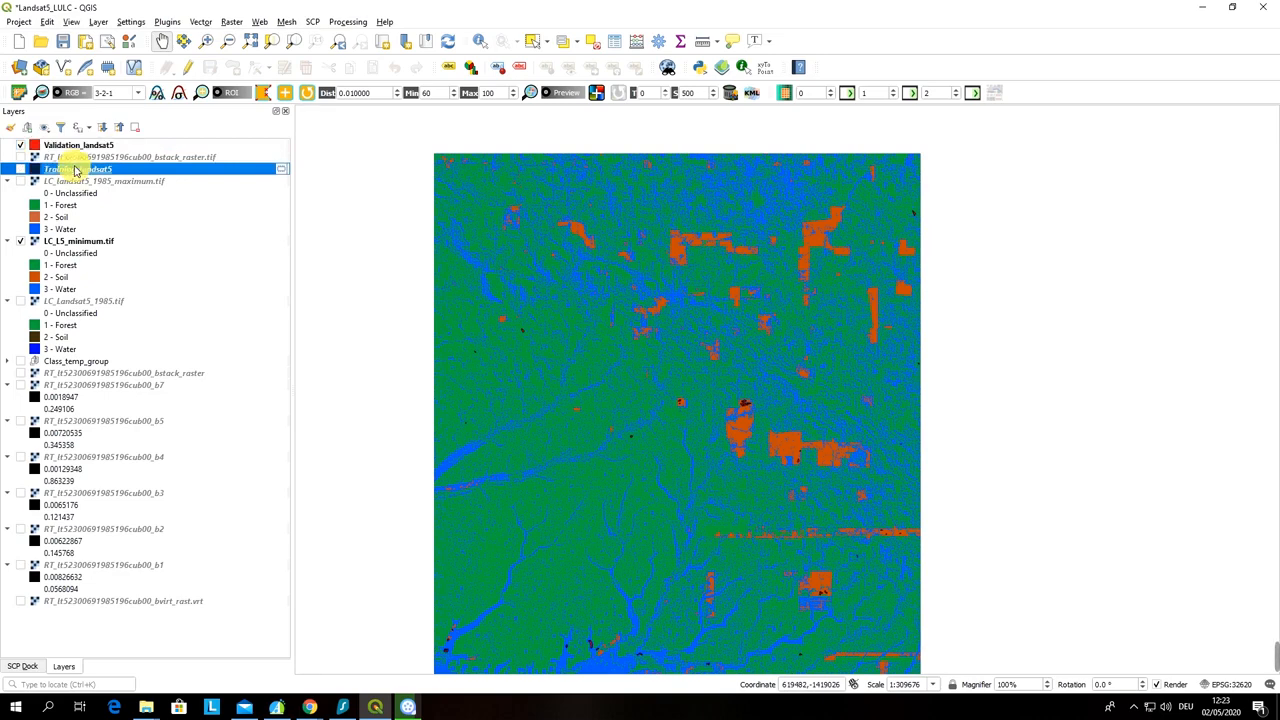
right_click(76, 170)
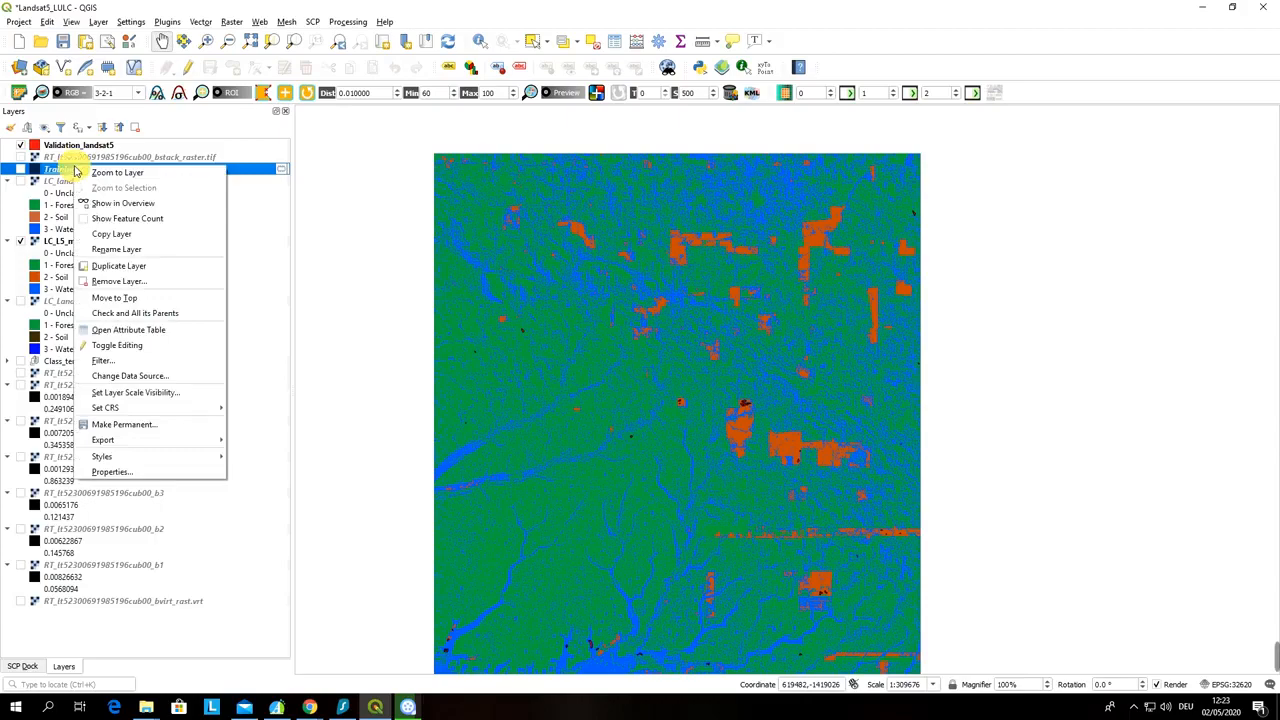
click(279, 170)
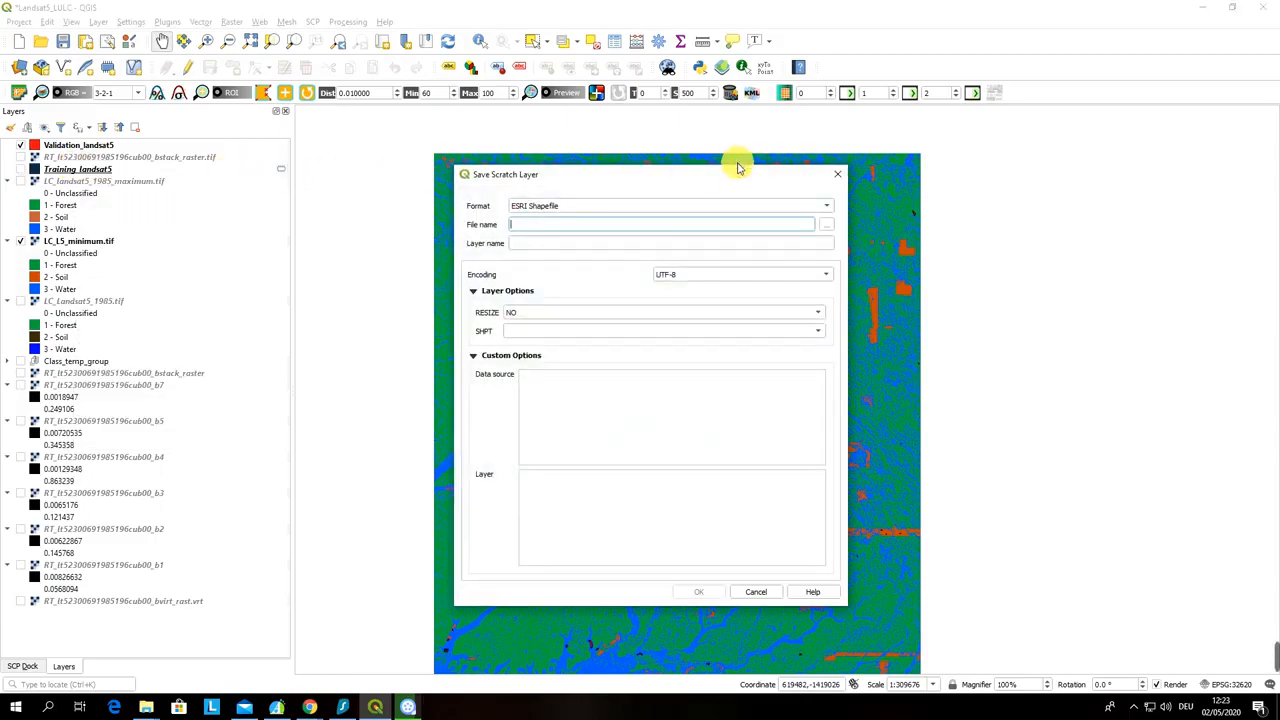
click(838, 174)
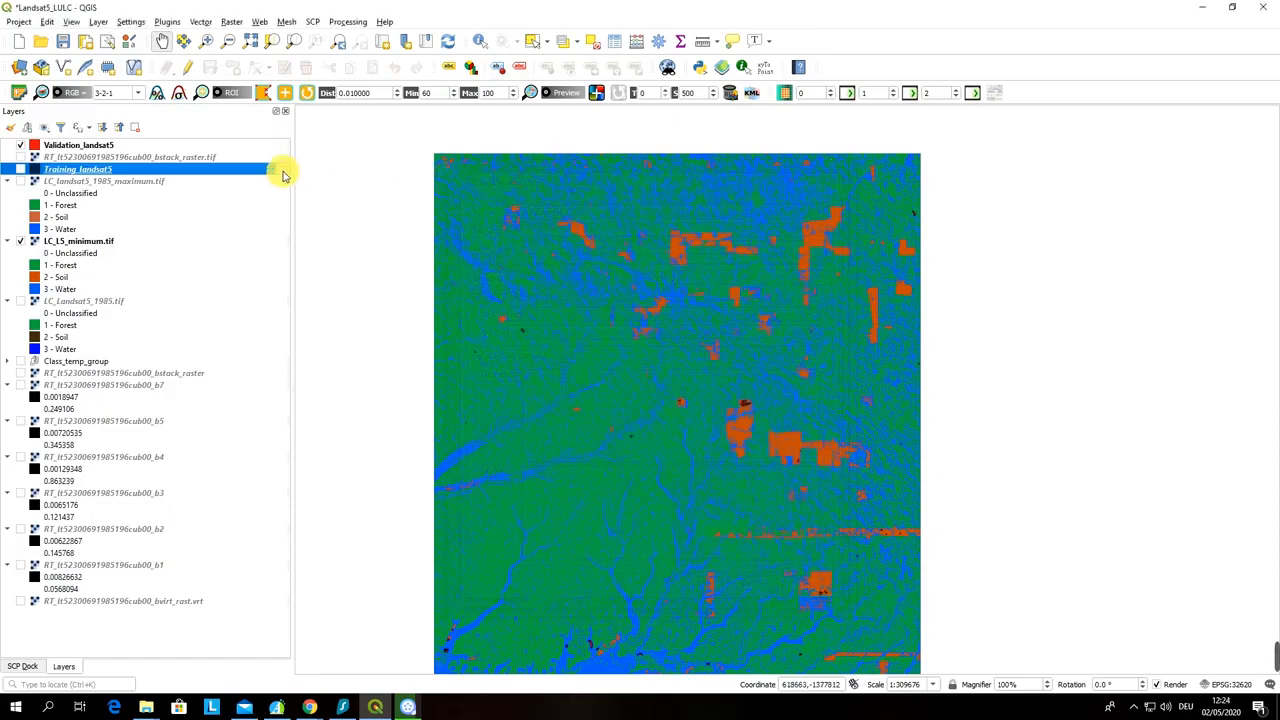
Save the Training_landsat5 scratch layer as an ESRI Shapefile named Training_LAndsat85.shp in the Landsat5_Amazon_Rainforest folder.
click(281, 172)
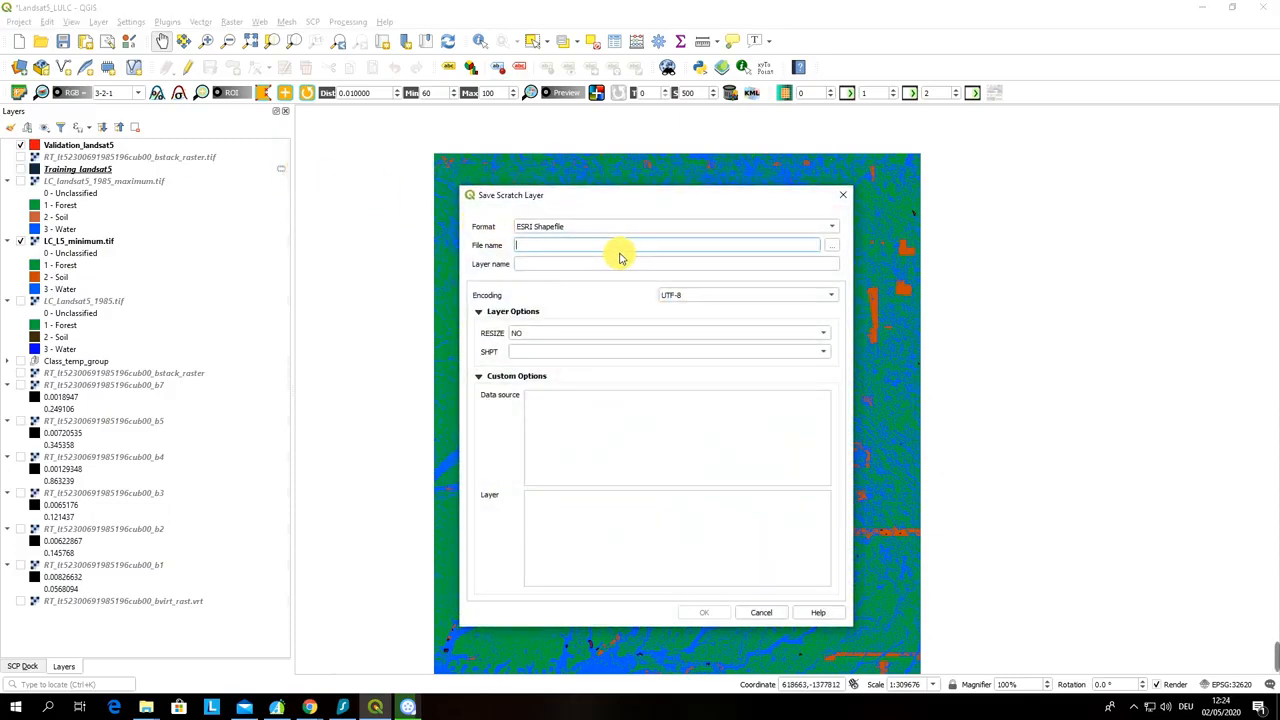
text(Tra)
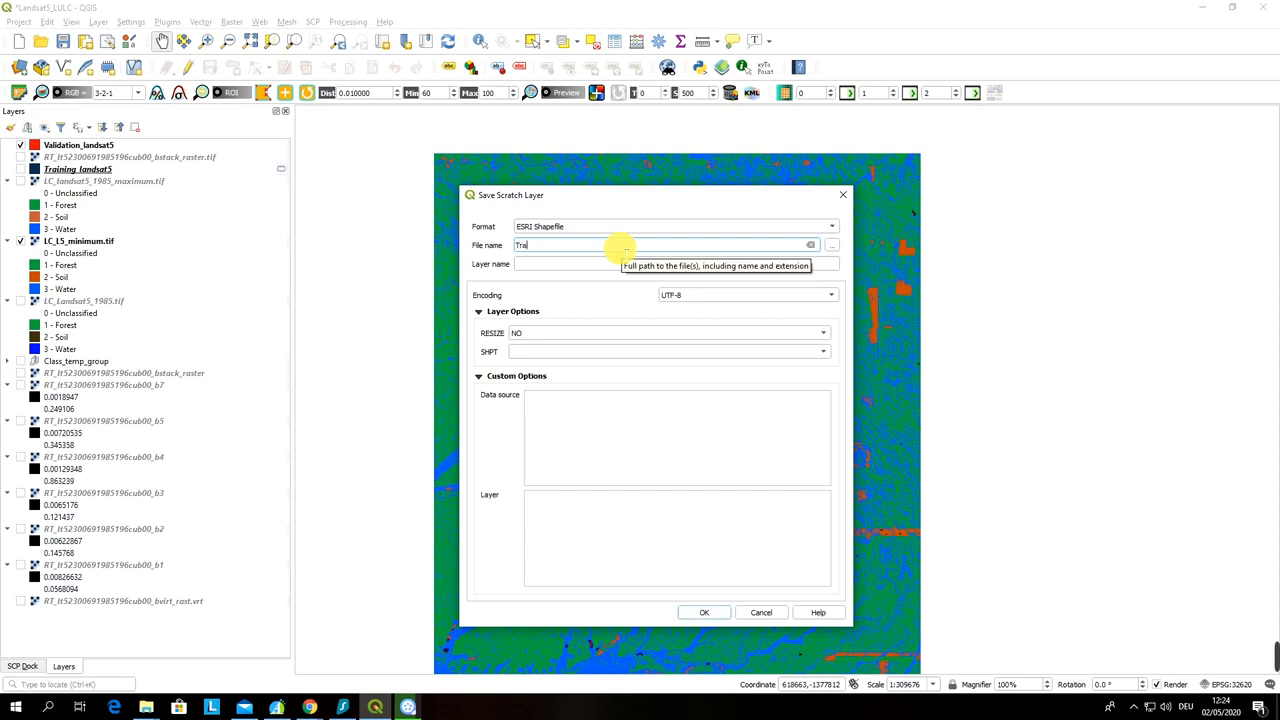
text(inung)
key(BackSpace)
key(BackSpace)
text(ing_Landsat85)
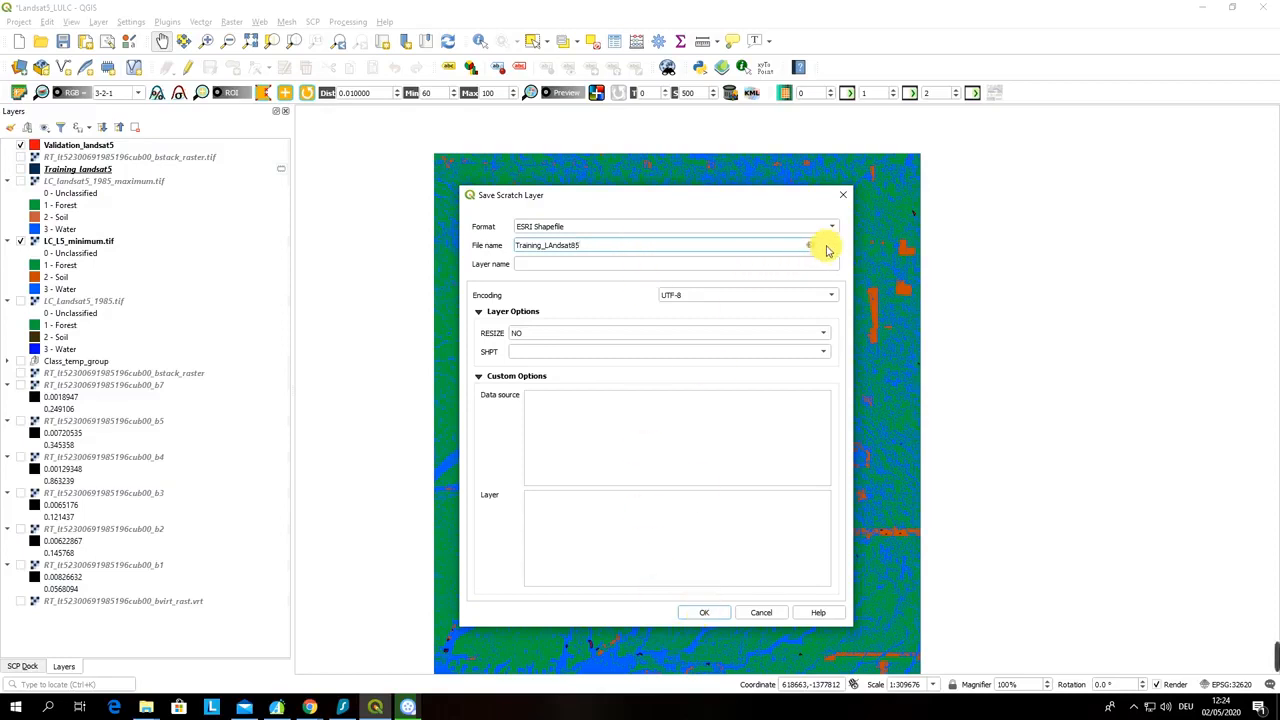
drag(714, 246, 474, 246)
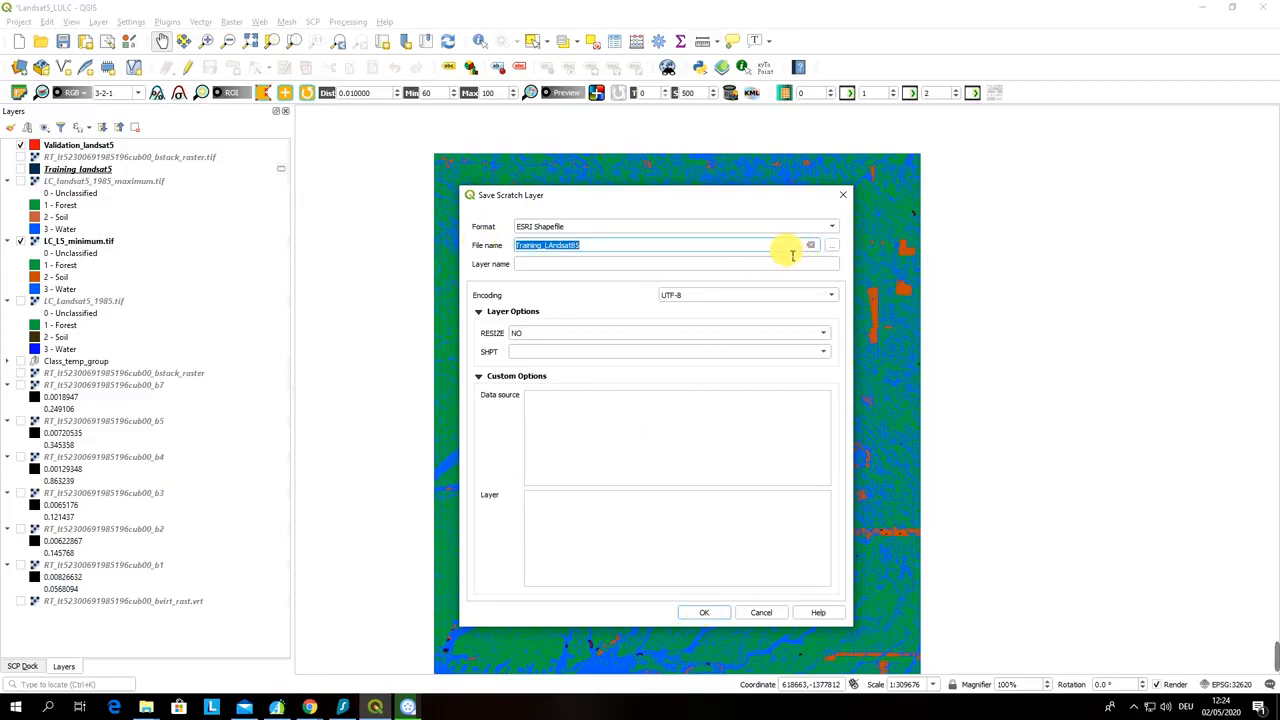
click(833, 245)
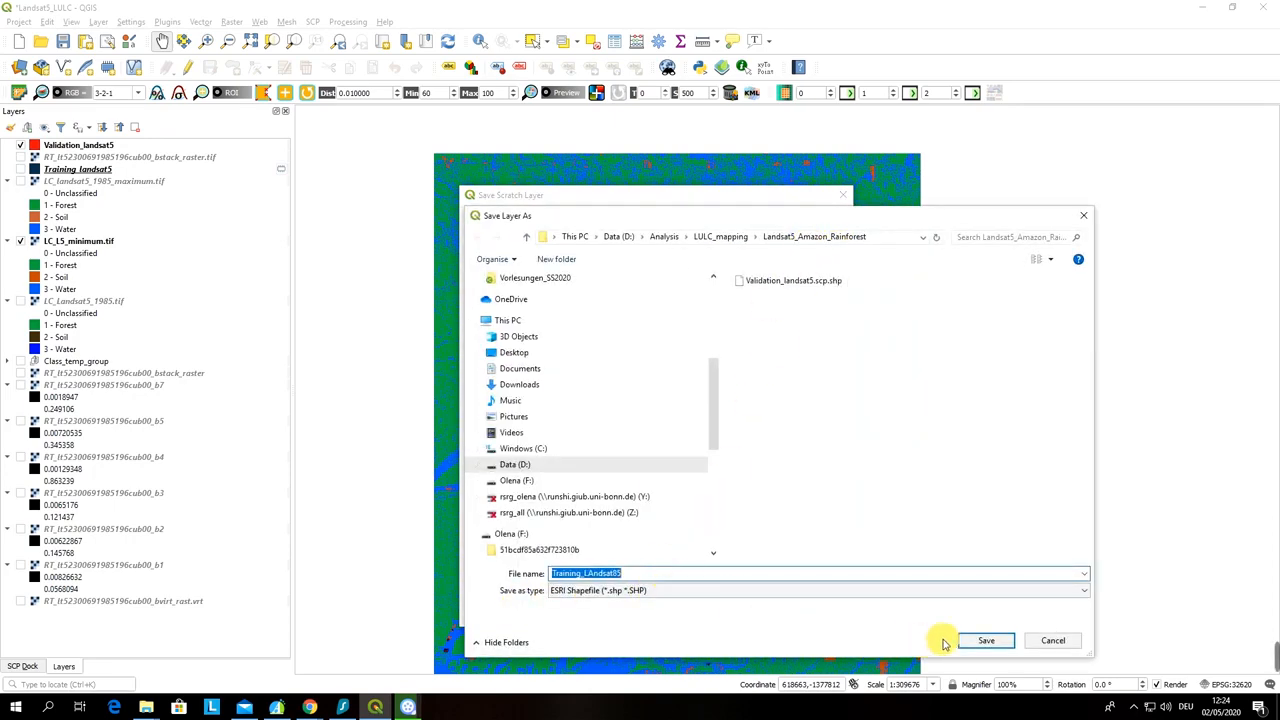
click(980, 640)
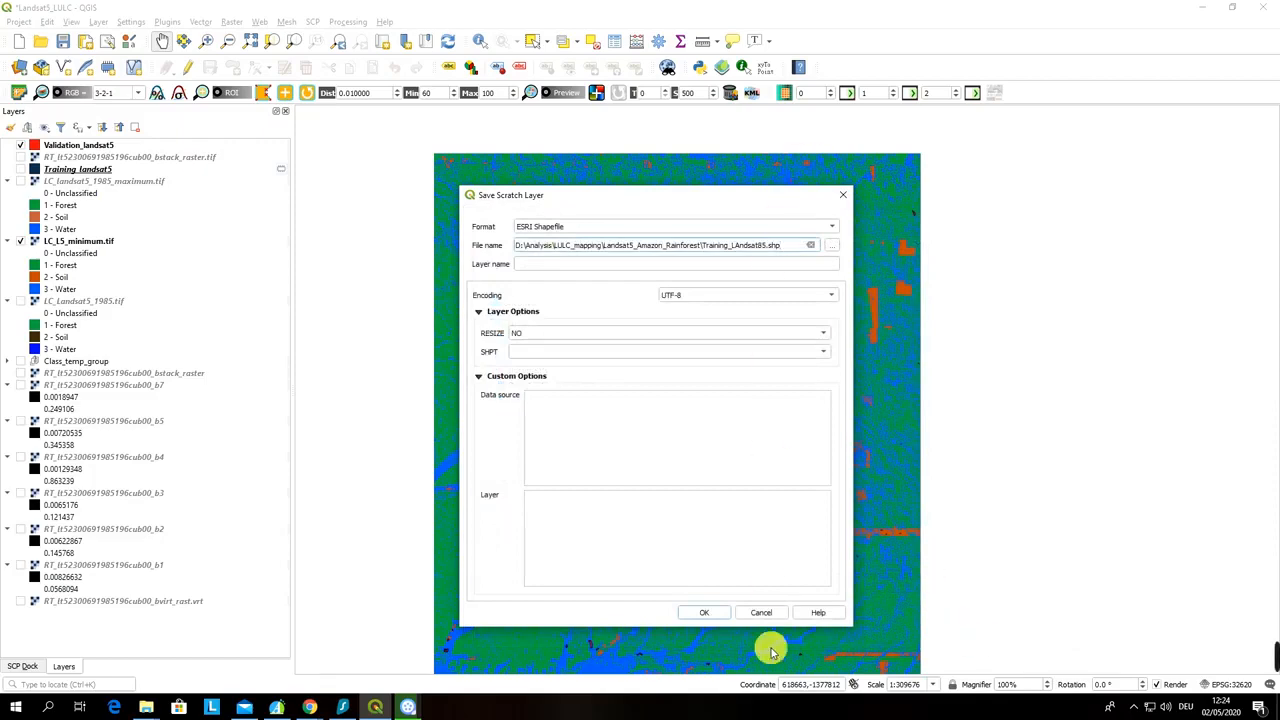
click(697, 614)
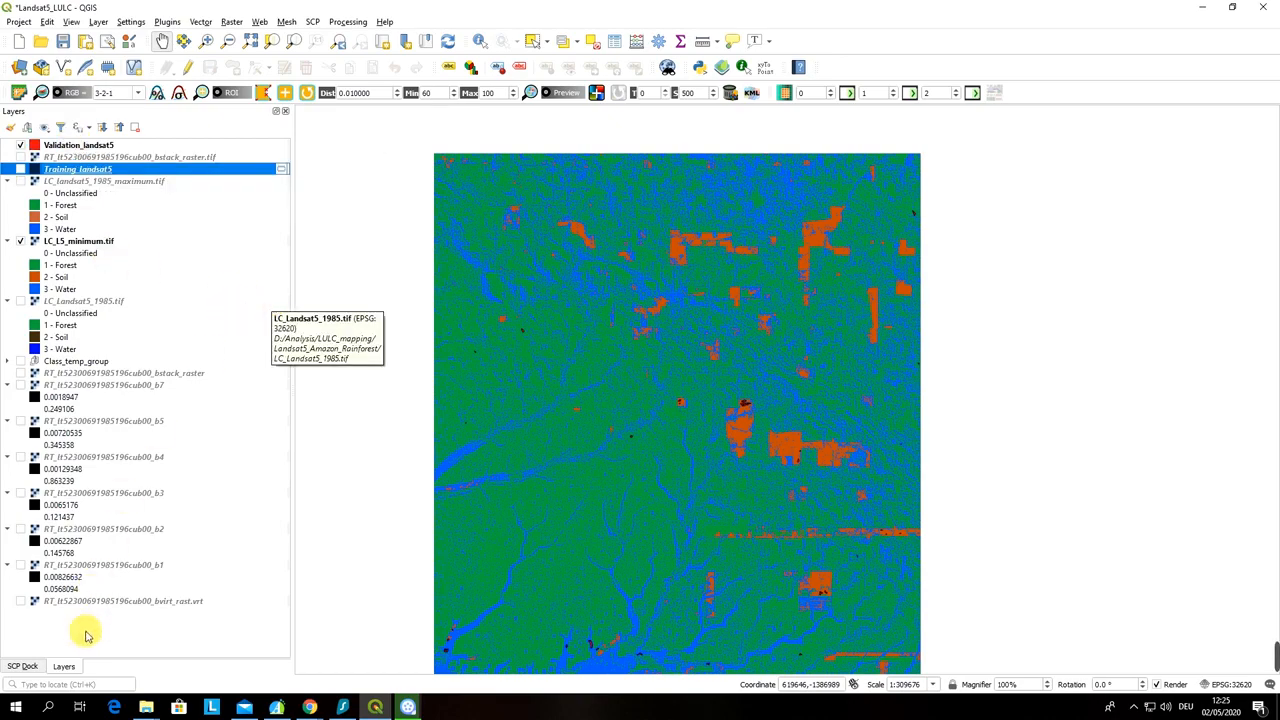
Open the SCP postprocessing accuracy assessment, refresh the classification list, and select LC_landsat5_1985_maximum.tif as the classification to assess.
click(22, 667)
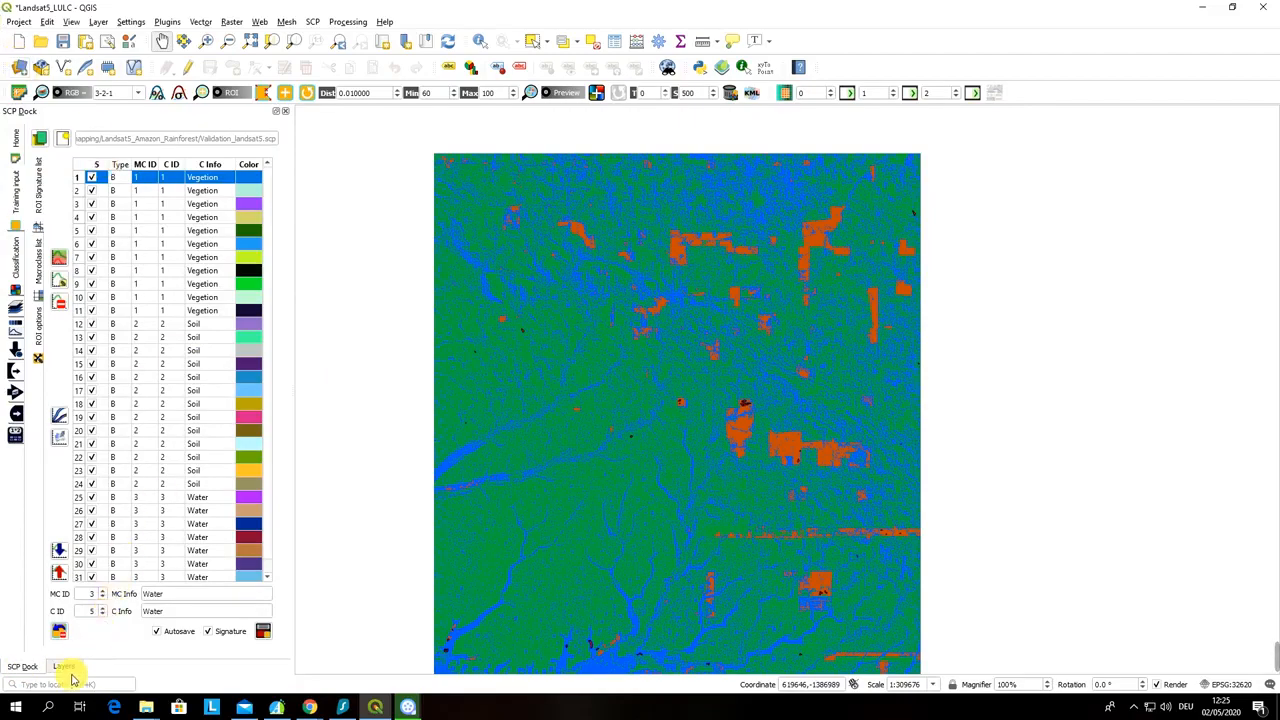
click(66, 668)
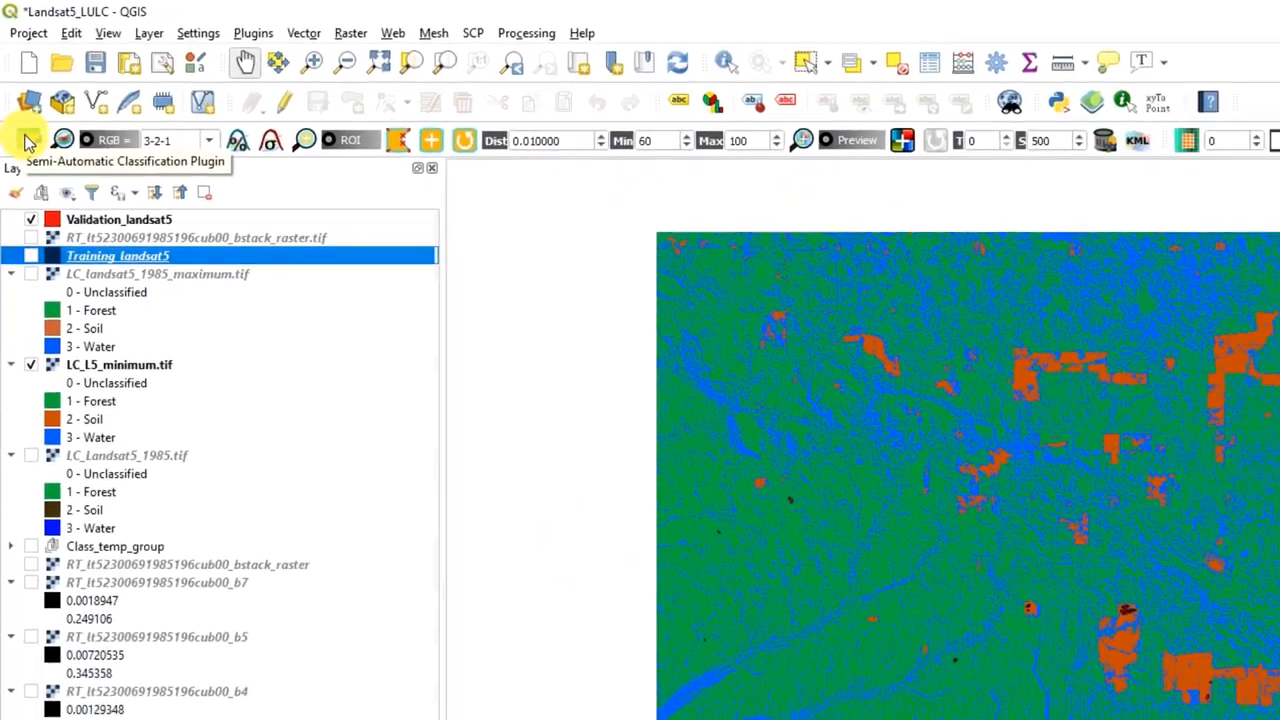
click(29, 141)
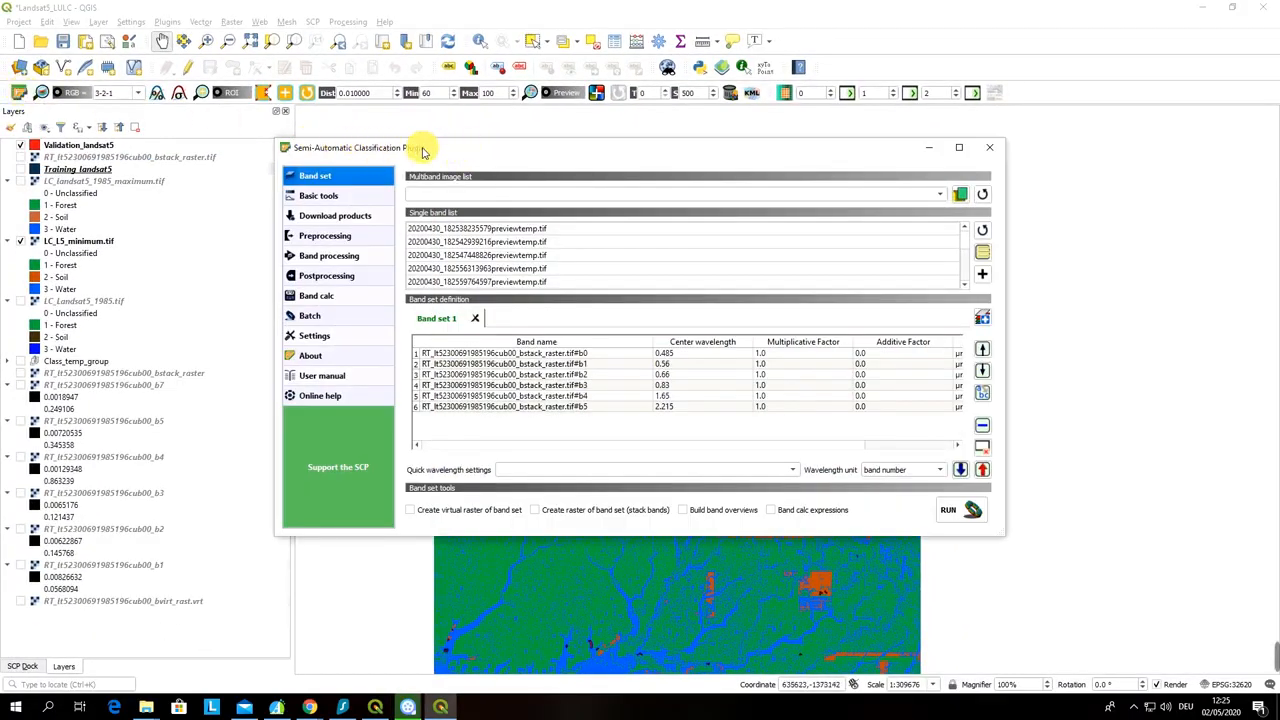
click(353, 278)
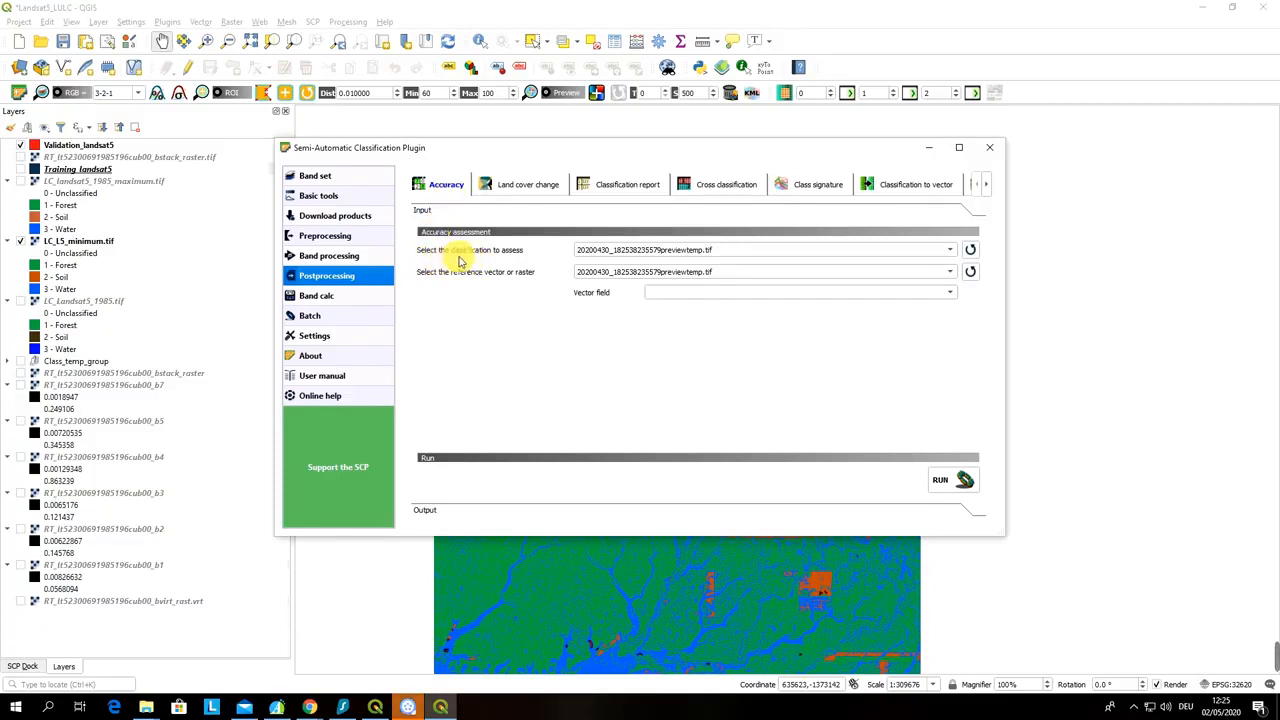
click(950, 250)
click(962, 250)
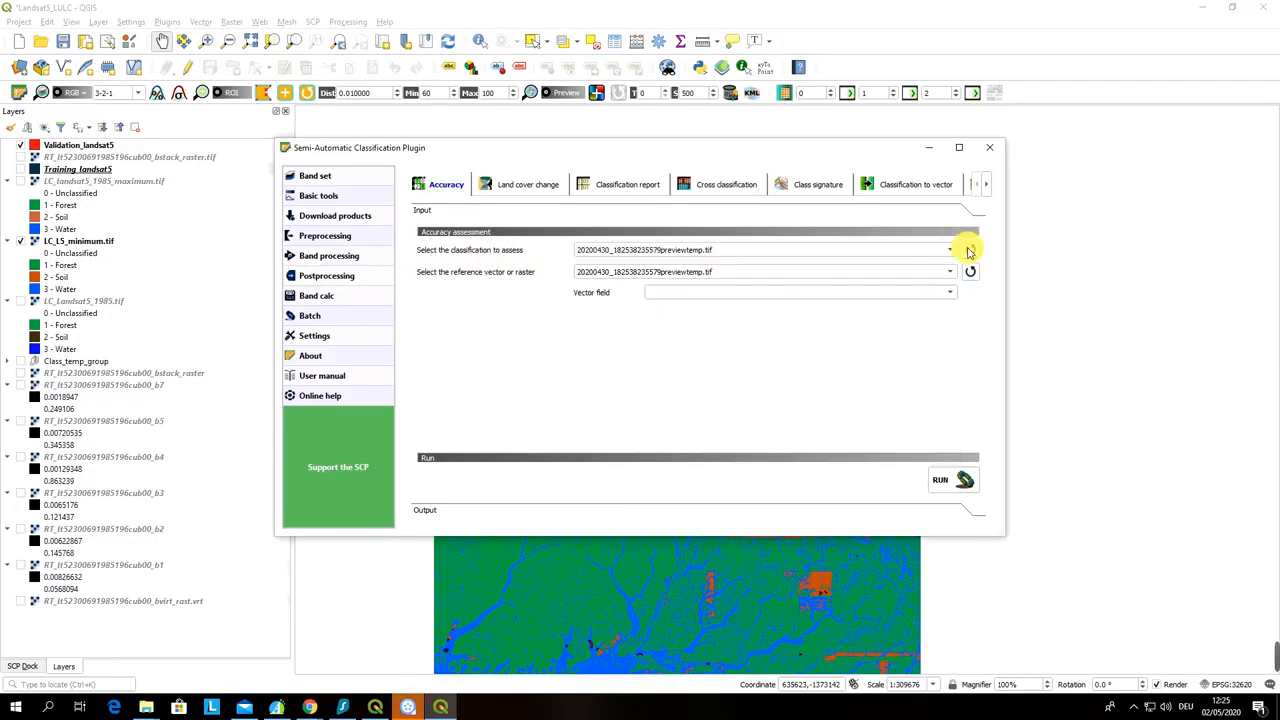
click(943, 250)
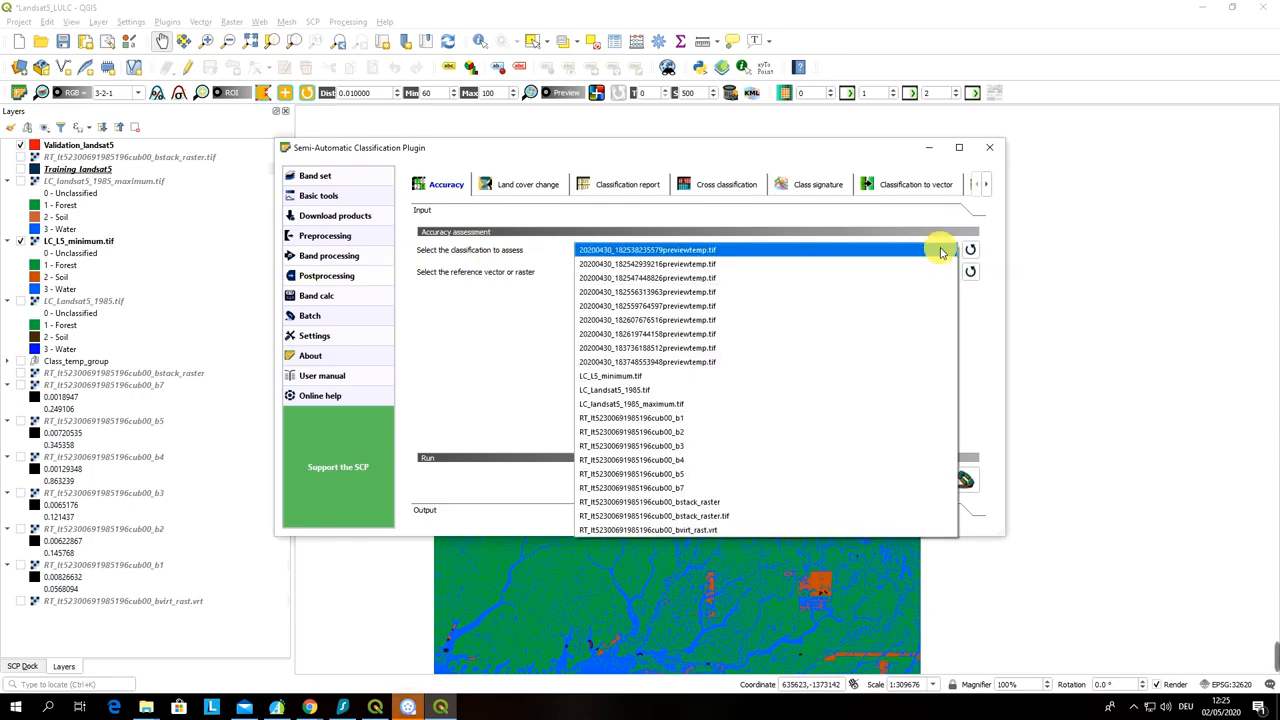
click(707, 405)
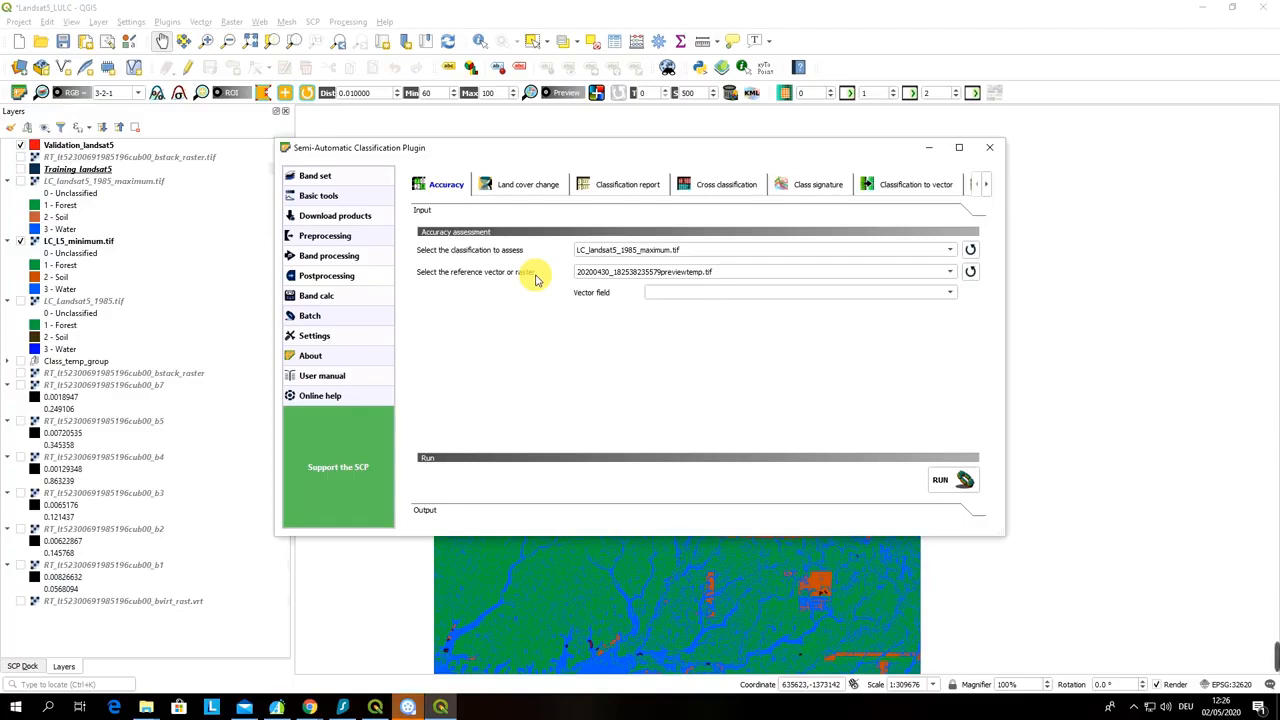
Refresh the reference list and set Validation_landsat5 as the reference vector with MC_ID as the vector field.
click(878, 273)
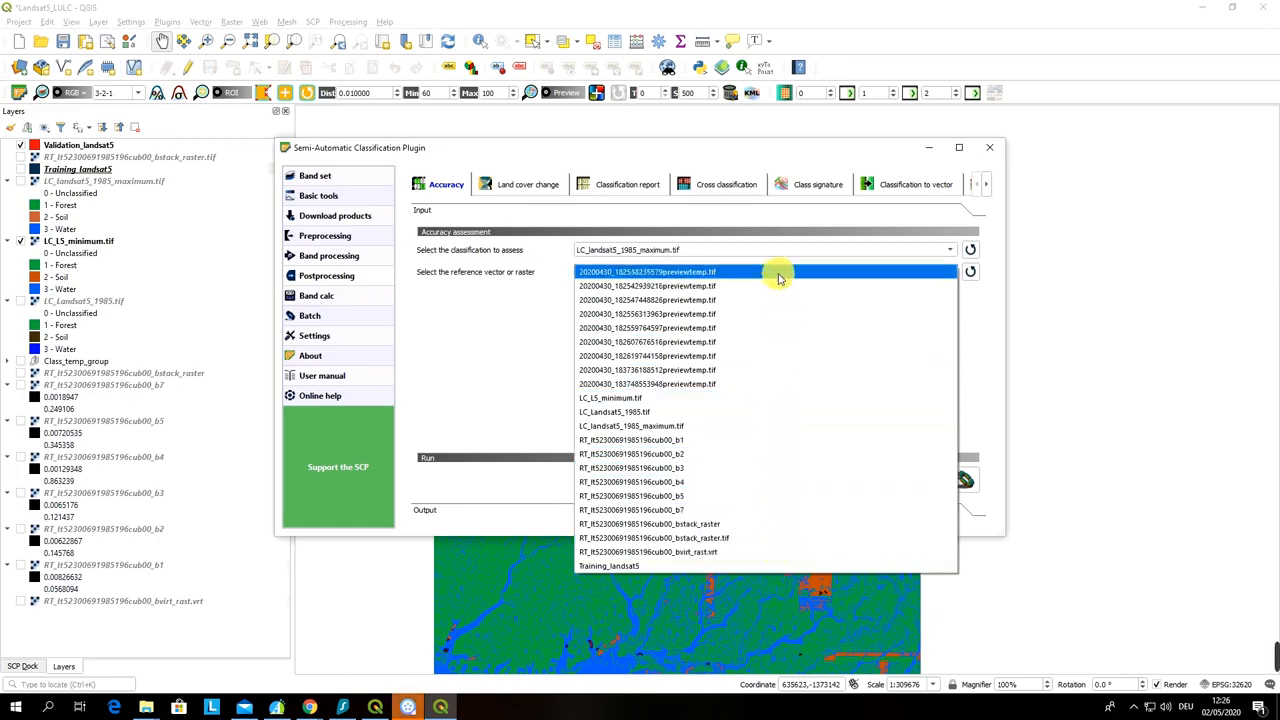
click(987, 304)
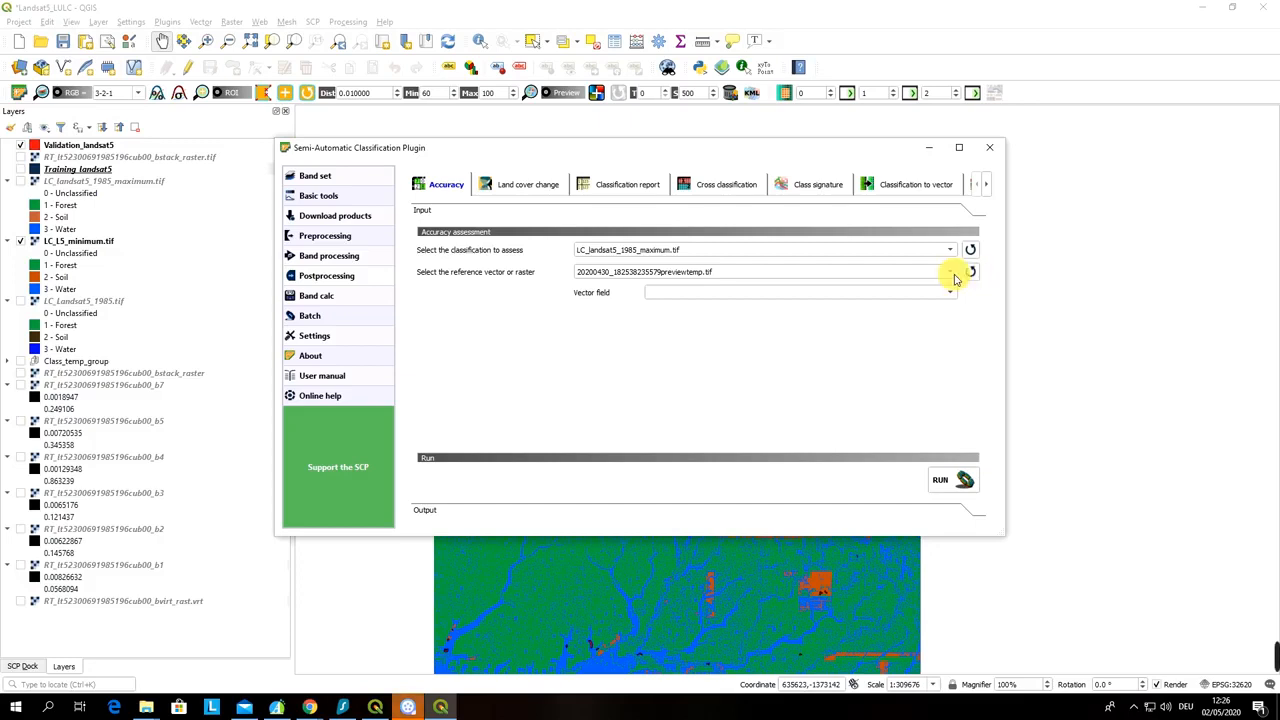
click(950, 273)
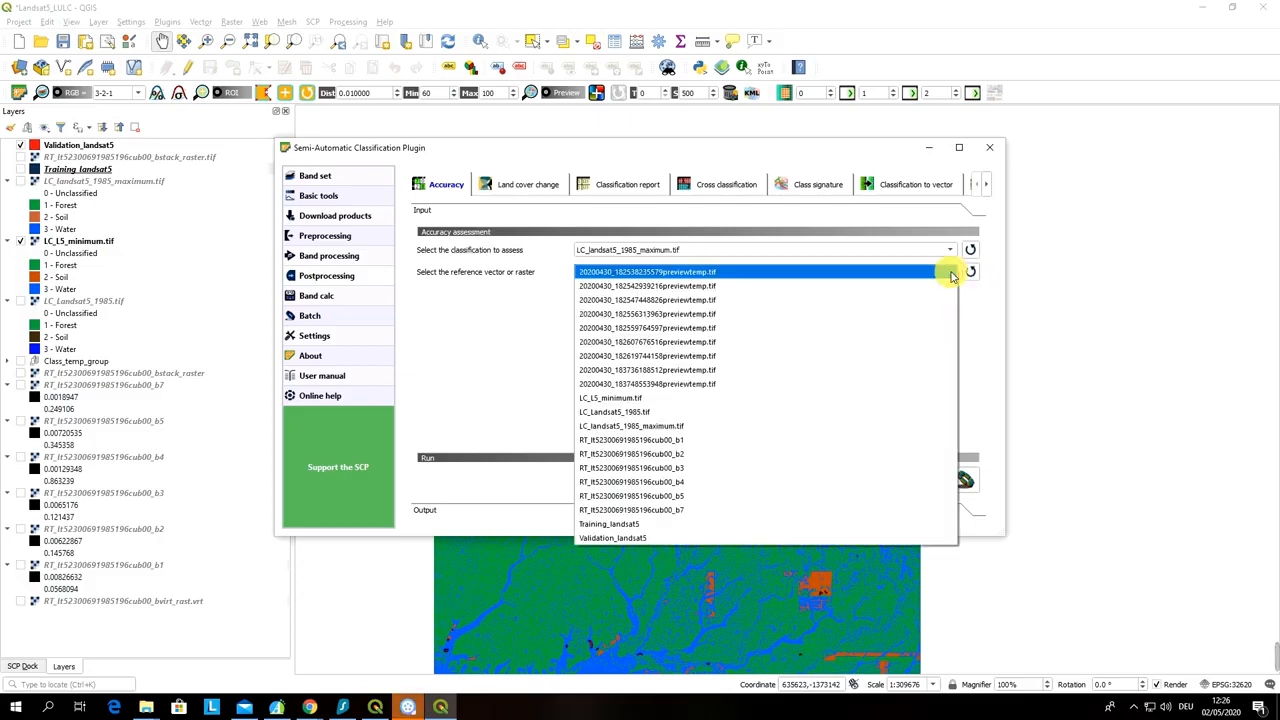
click(643, 538)
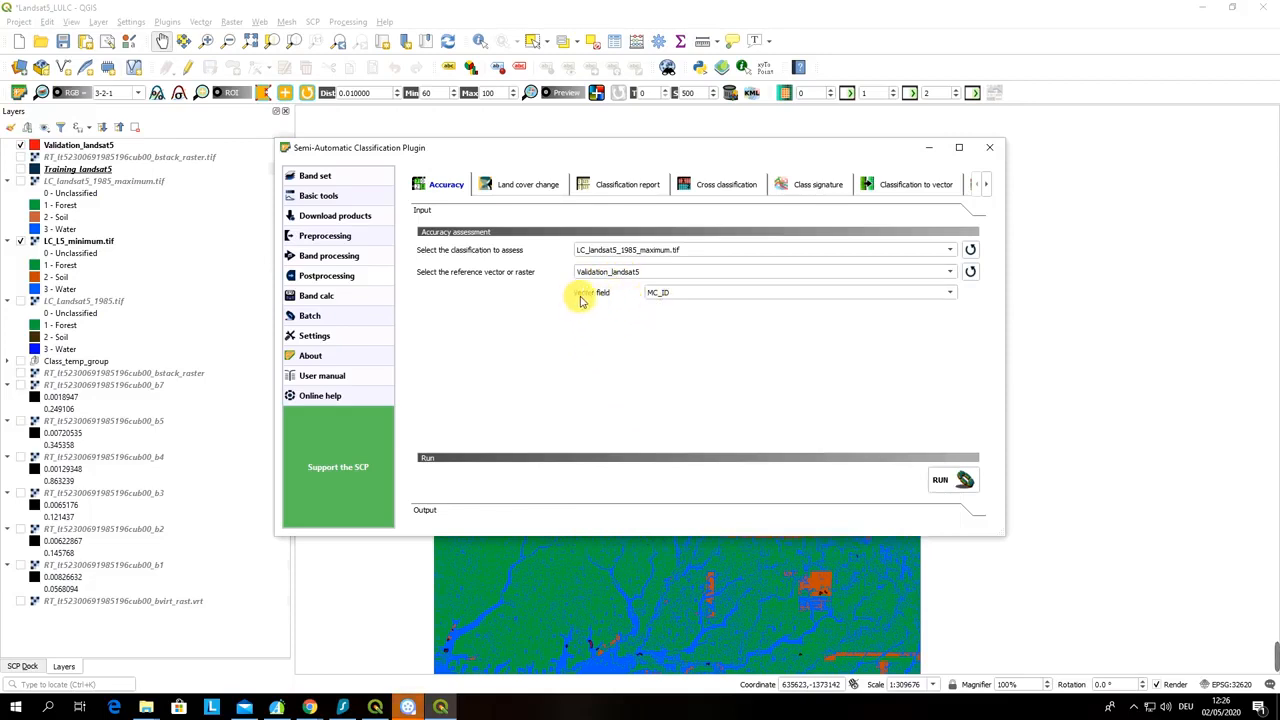
click(700, 296)
click(701, 300)
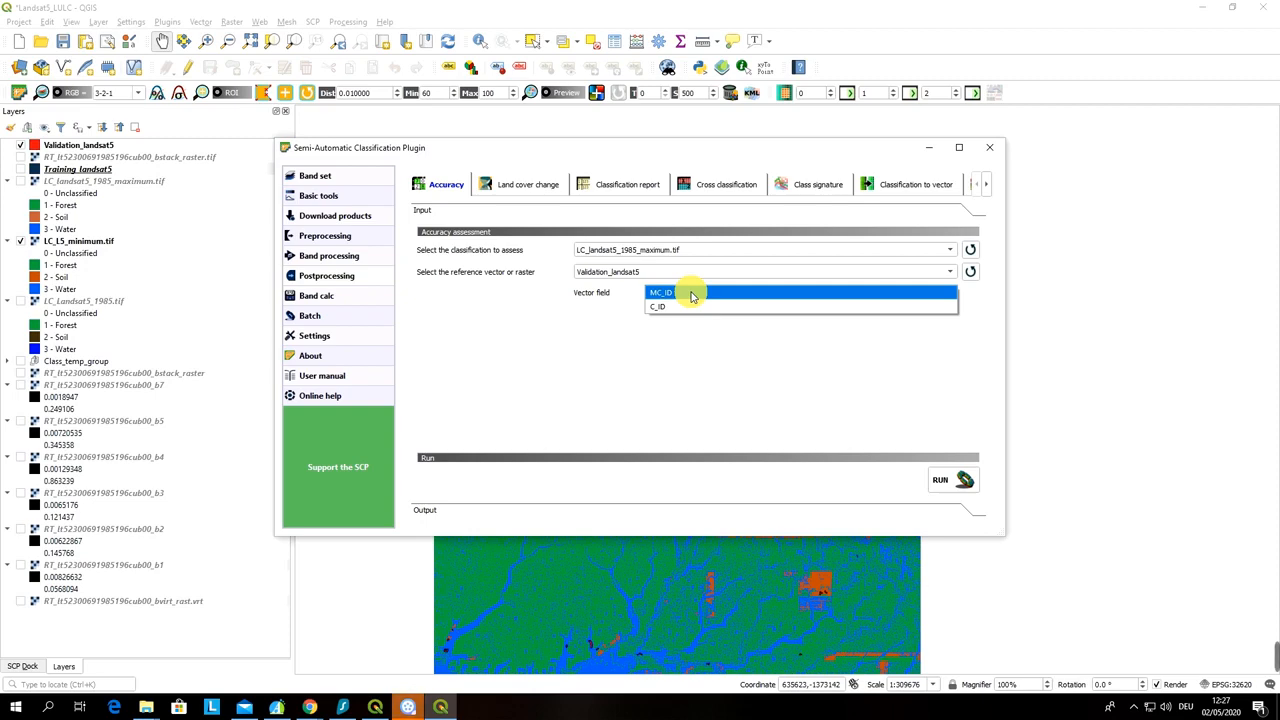
click(691, 293)
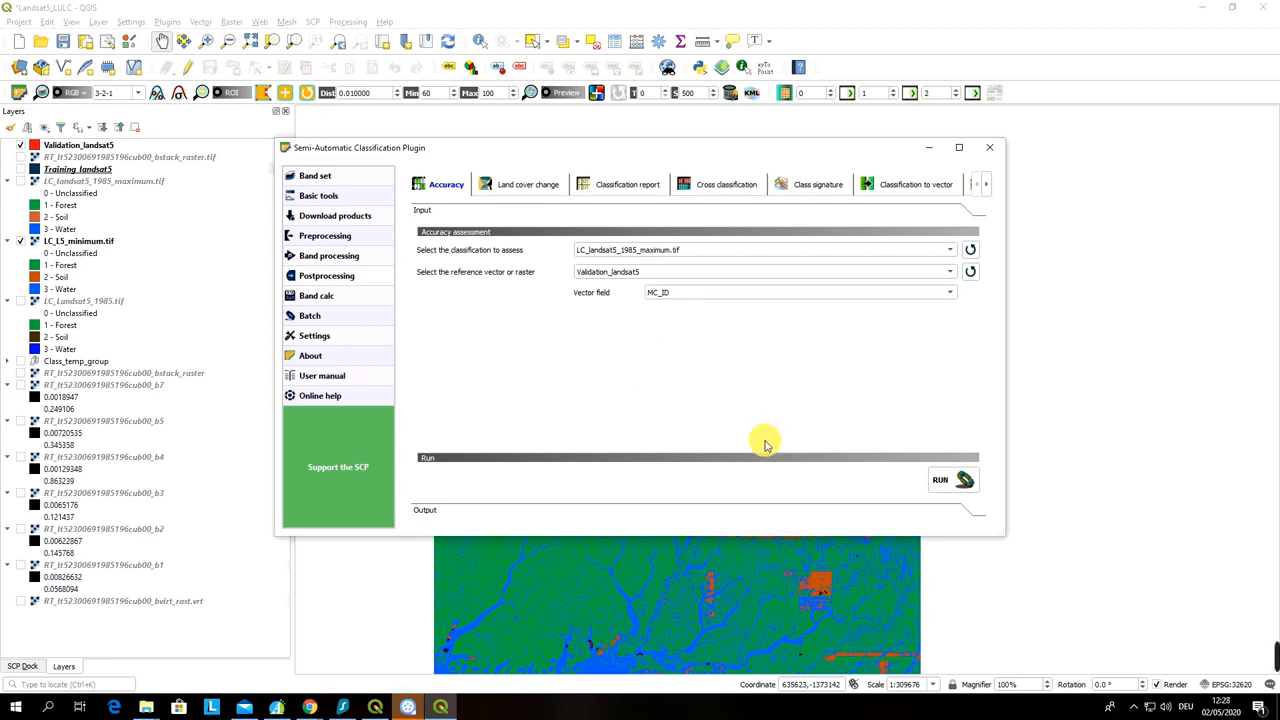
Run the accuracy assessment and save the error matrix raster as Accuracy_L85 in .tif format in the Landsat5_Amazon_Rainforest folder.
click(964, 480)
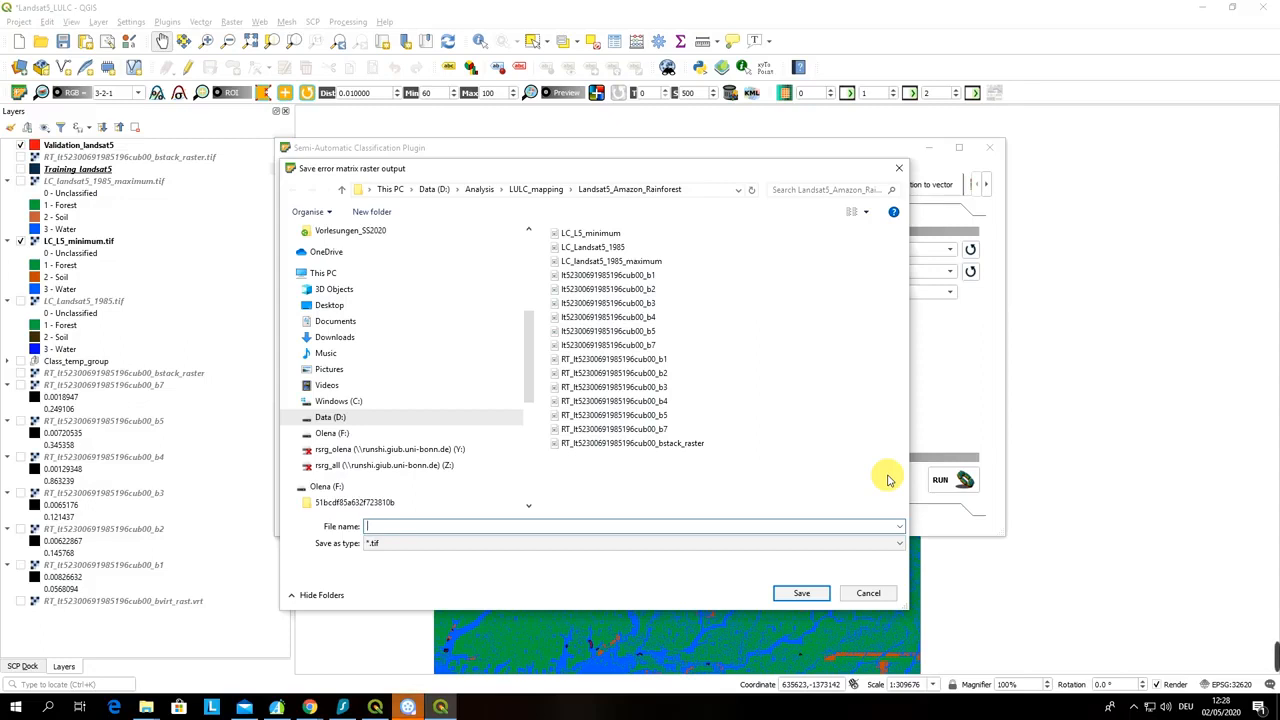
text(Accuracy)
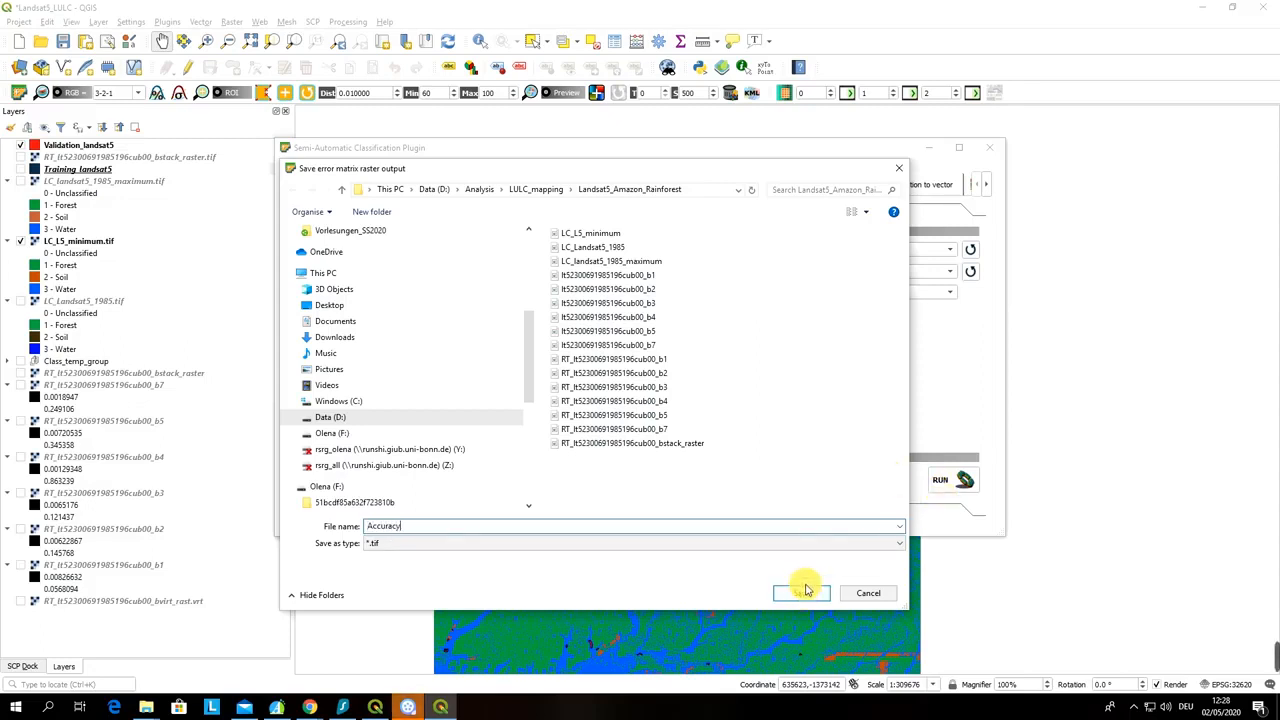
text(_)
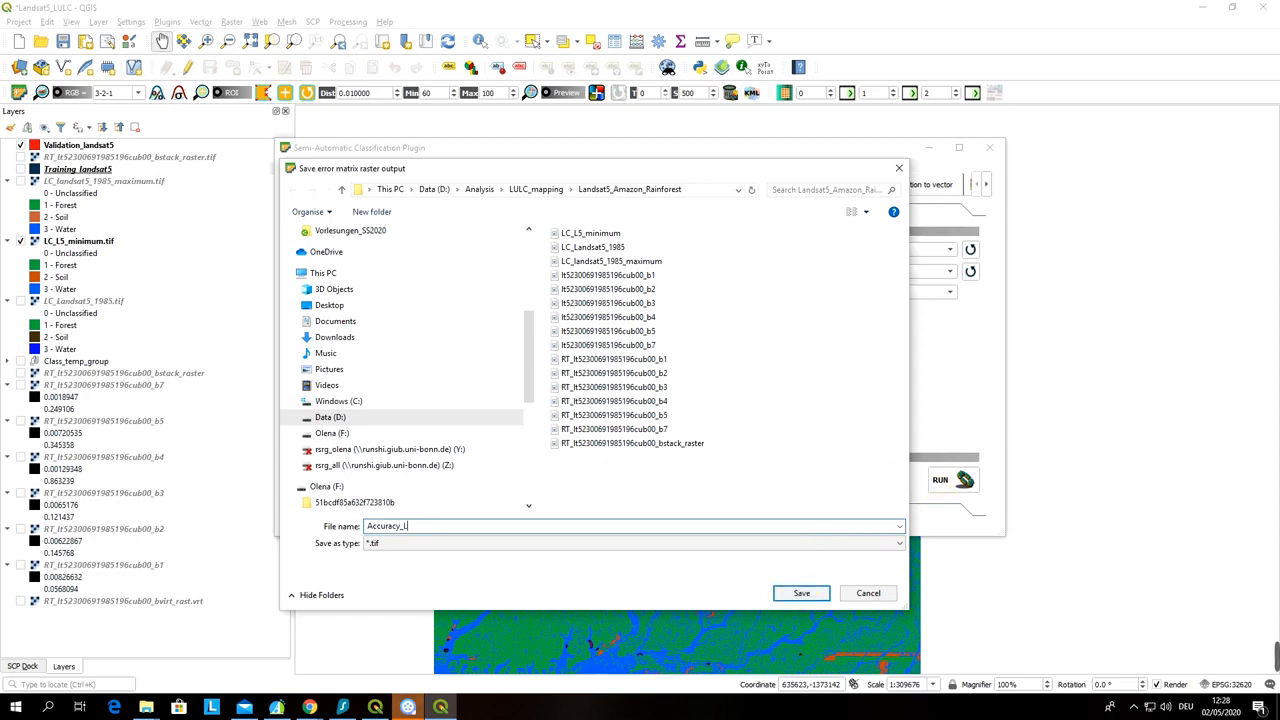
text(L85)
click(803, 593)
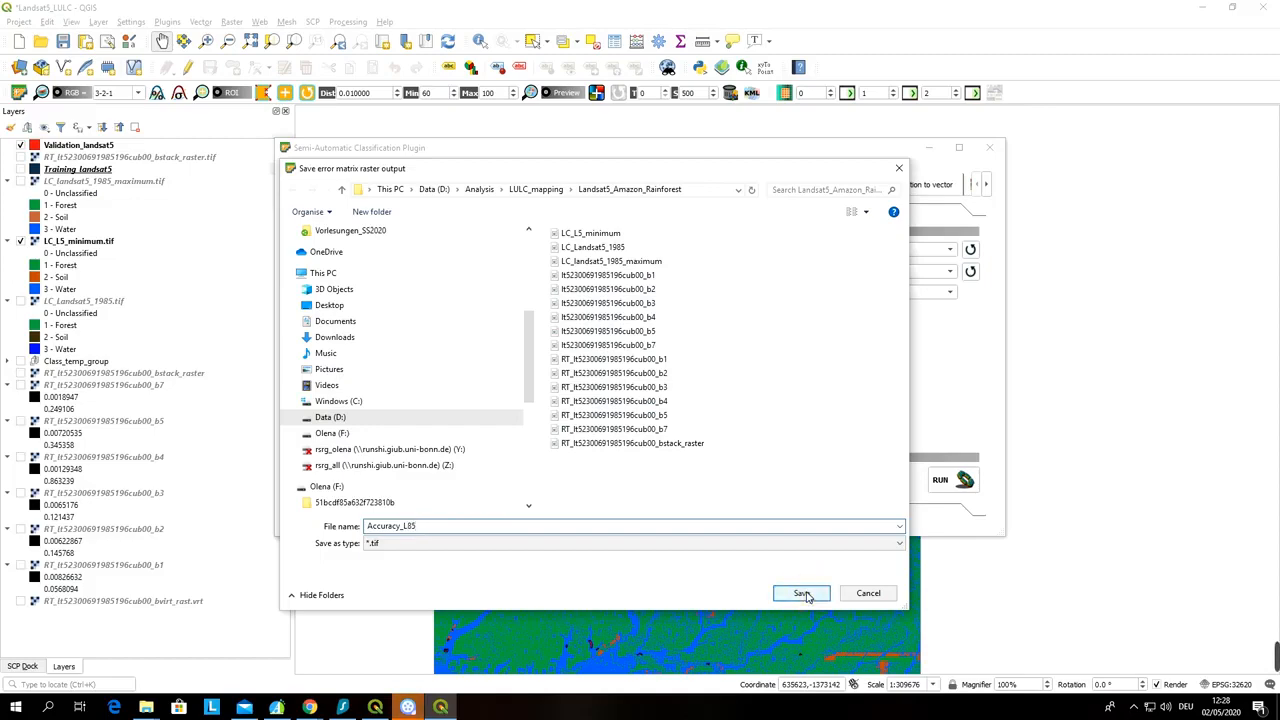